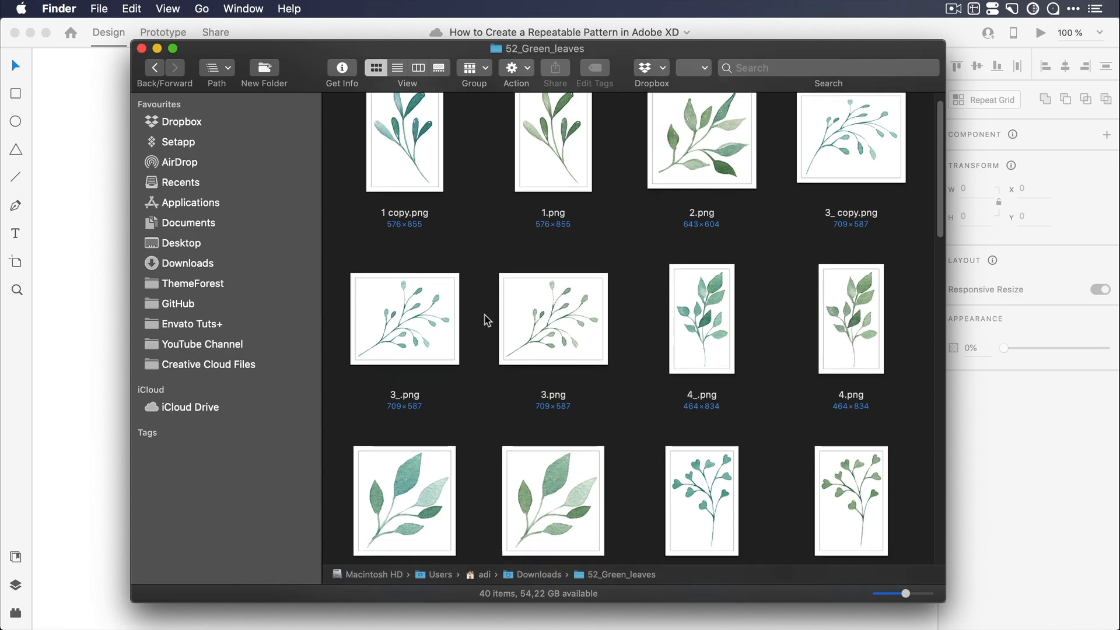
- Switch to Adobe XD and draw an artboard of about 268 by 243 on the empty canvas
scroll(619, 308, up, 20)
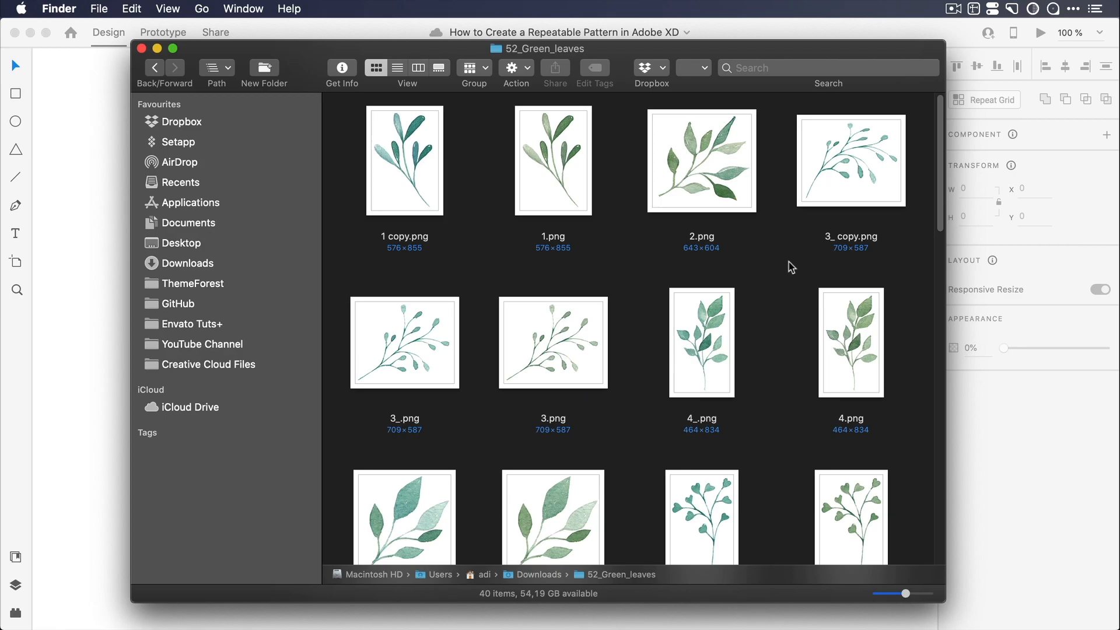
key(super+Tab)
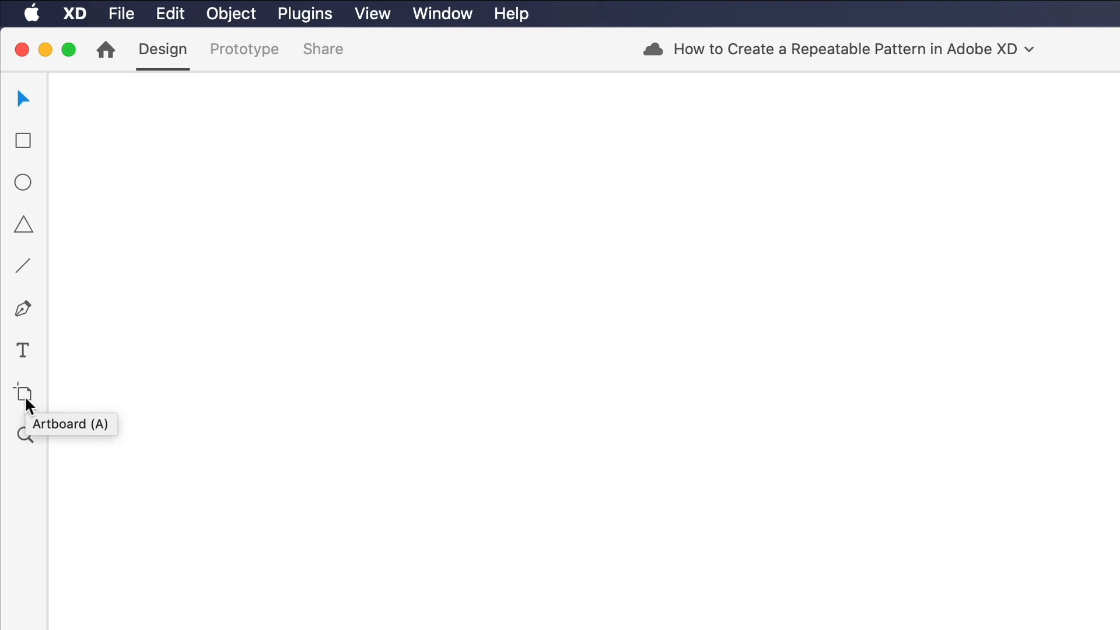
click(29, 392)
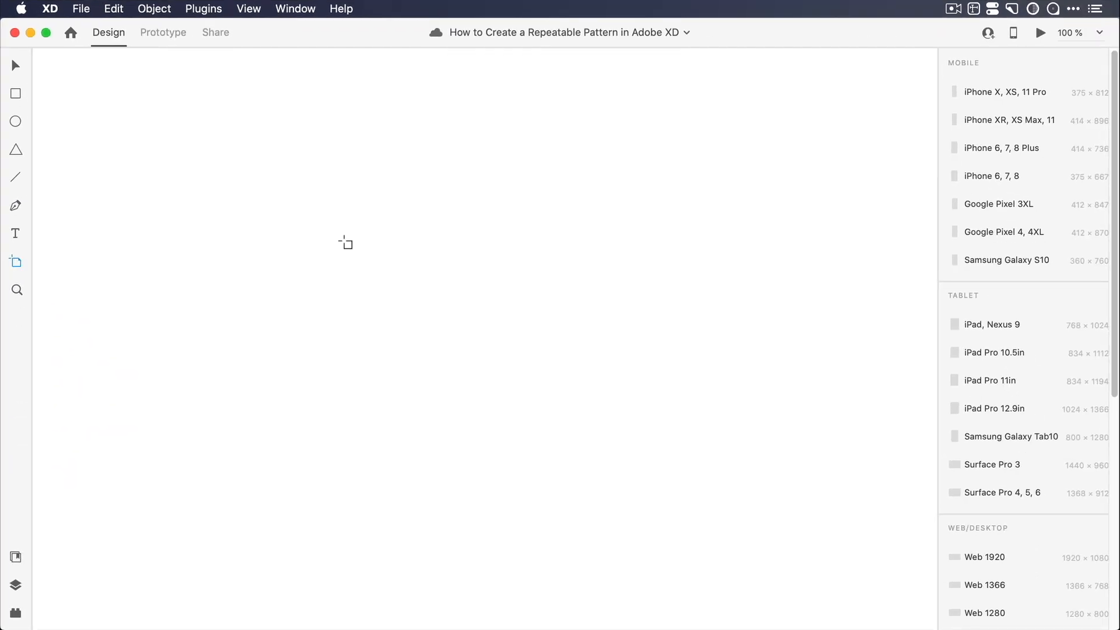
drag(344, 158, 554, 347)
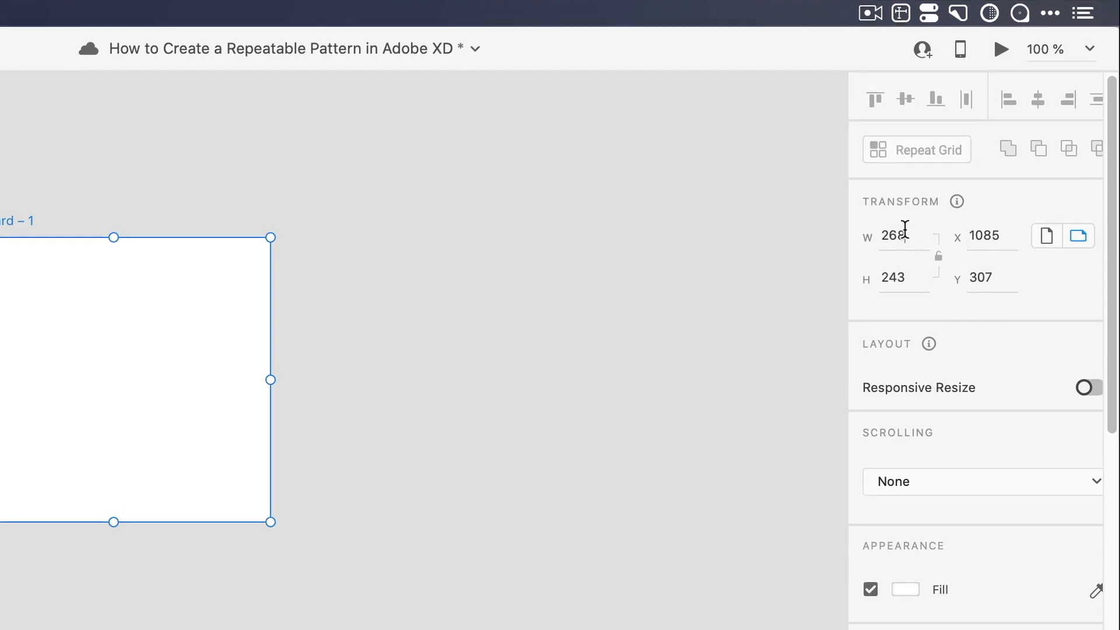
- Set the artboard's width and height to 400 each
click(905, 232)
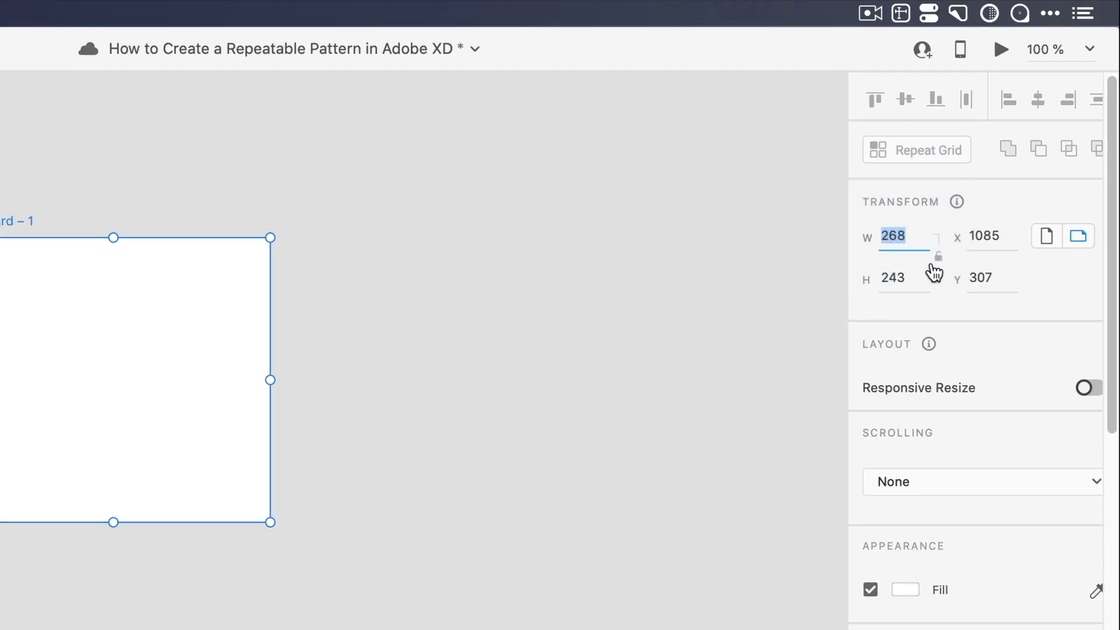
text(400)
key(Tab)
text(400)
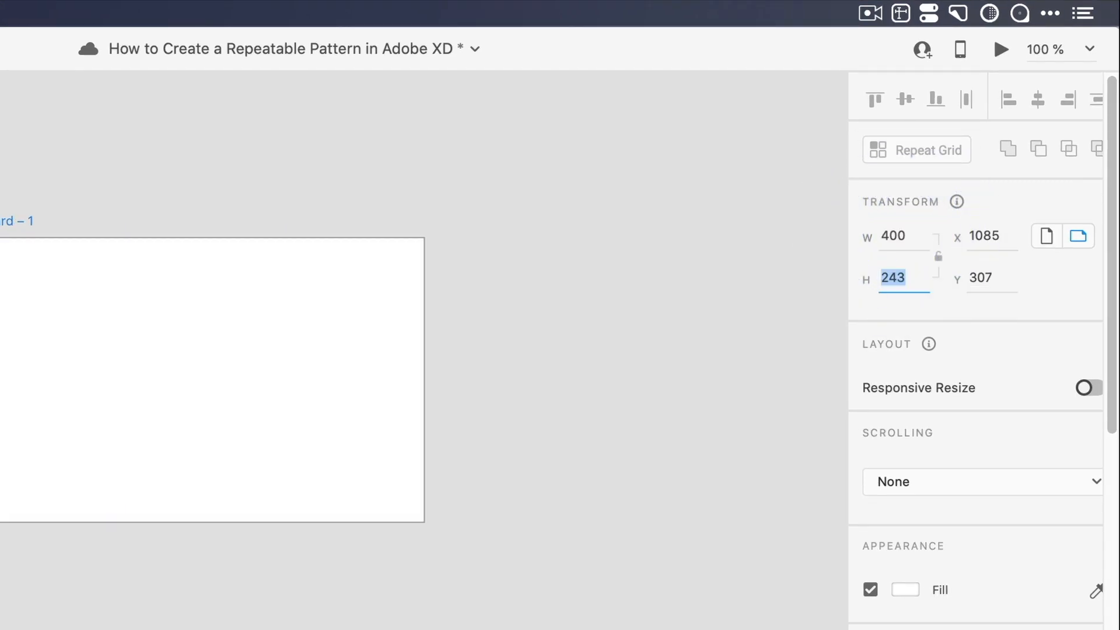
key(Tab)
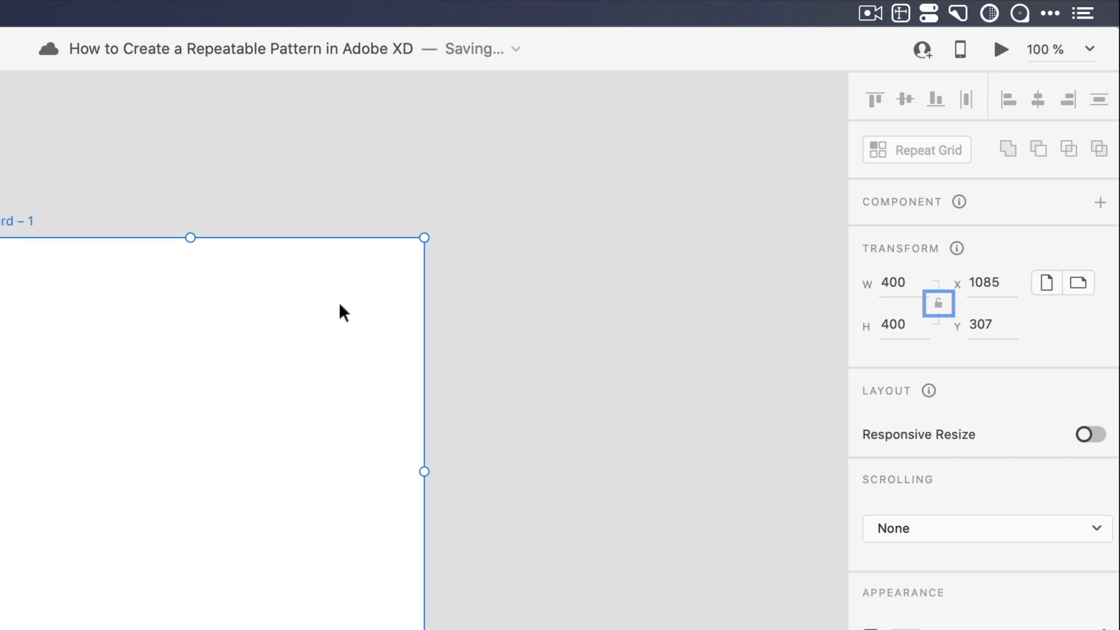
click(523, 288)
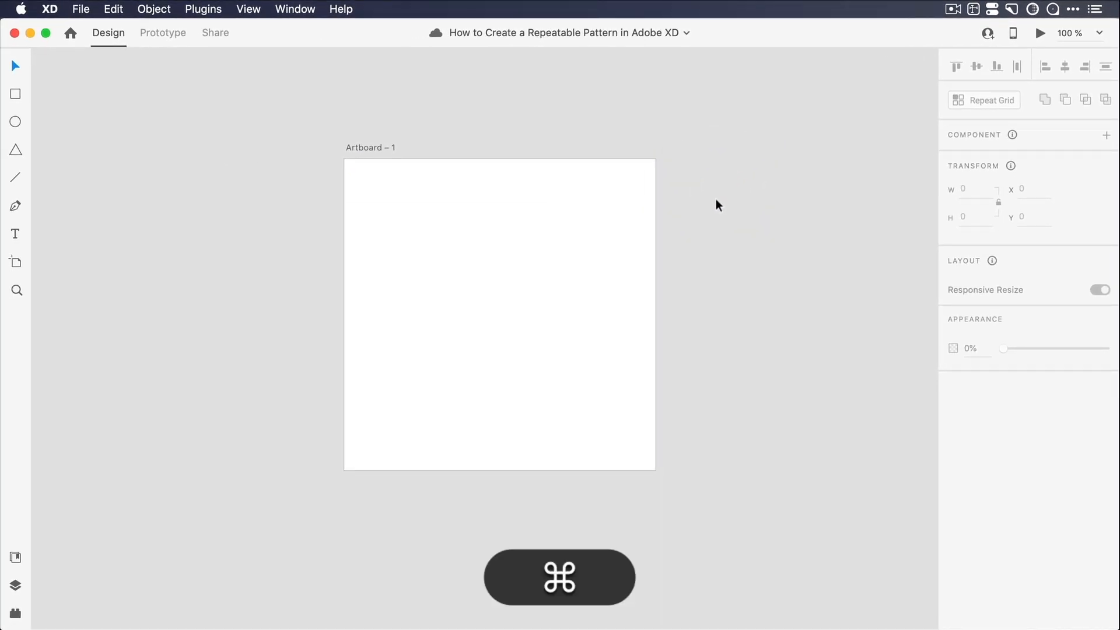
- Switch to Finder and select 1 copy.png, 2.png, 3_ copy.png, 4_.png and 6 copy.png in the 52_Green_leaves folder
scroll(715, 201, down, 3)
drag(689, 222, 410, 201)
click(285, 629)
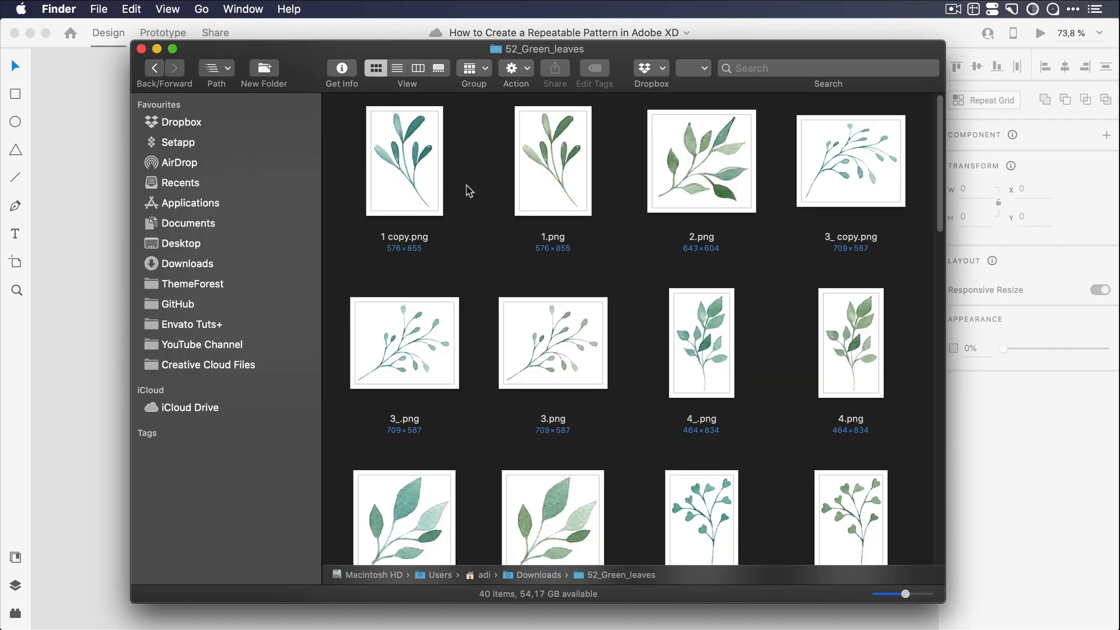
click(413, 159)
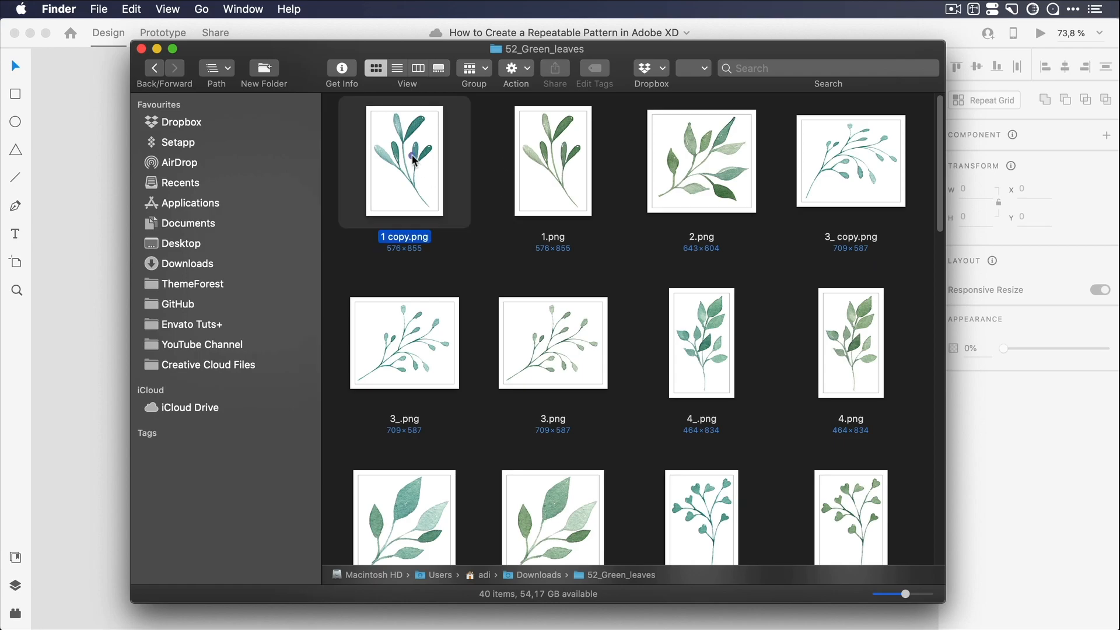
super+click(703, 162)
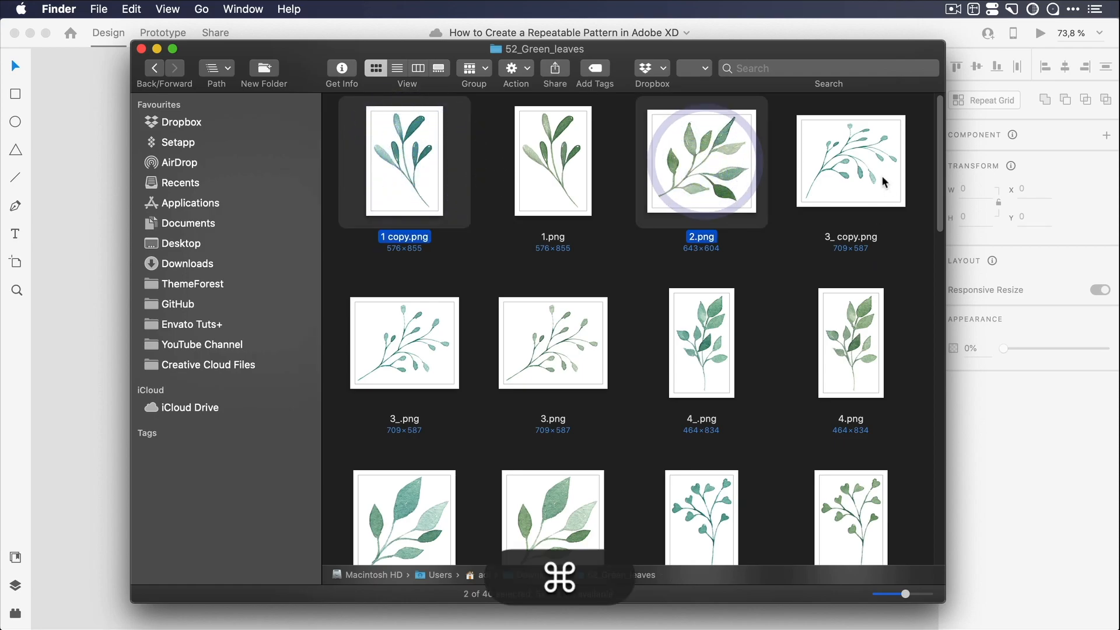
super+click(865, 165)
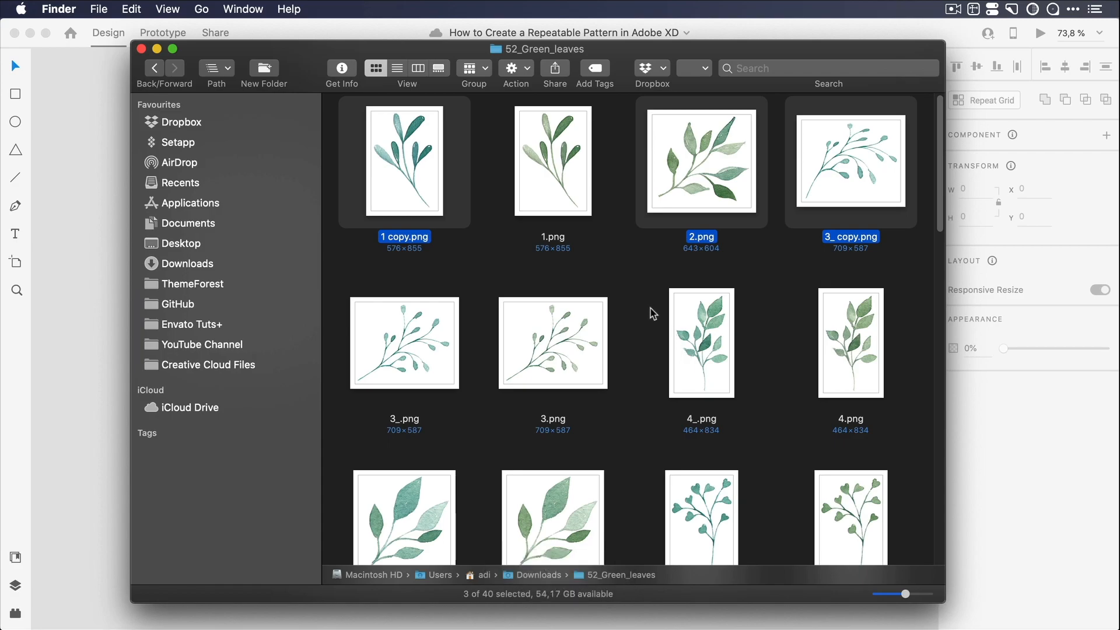
super+click(707, 326)
scroll(689, 330, down, 3)
super+click(708, 333)
scroll(583, 350, down, 4)
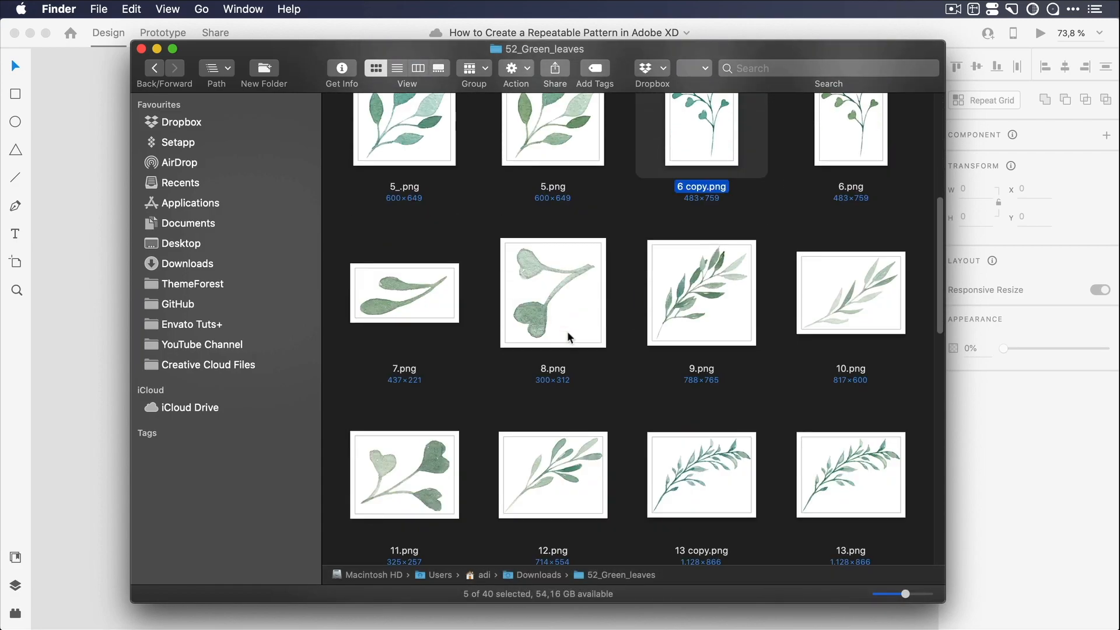
- Add 8.png, 9.png, 12.png, 13.png and 14.png to the file selection
super+click(569, 302)
super+click(702, 295)
scroll(641, 326, down, 3)
super+click(555, 373)
super+click(850, 385)
scroll(625, 293, down, 6)
super+click(577, 316)
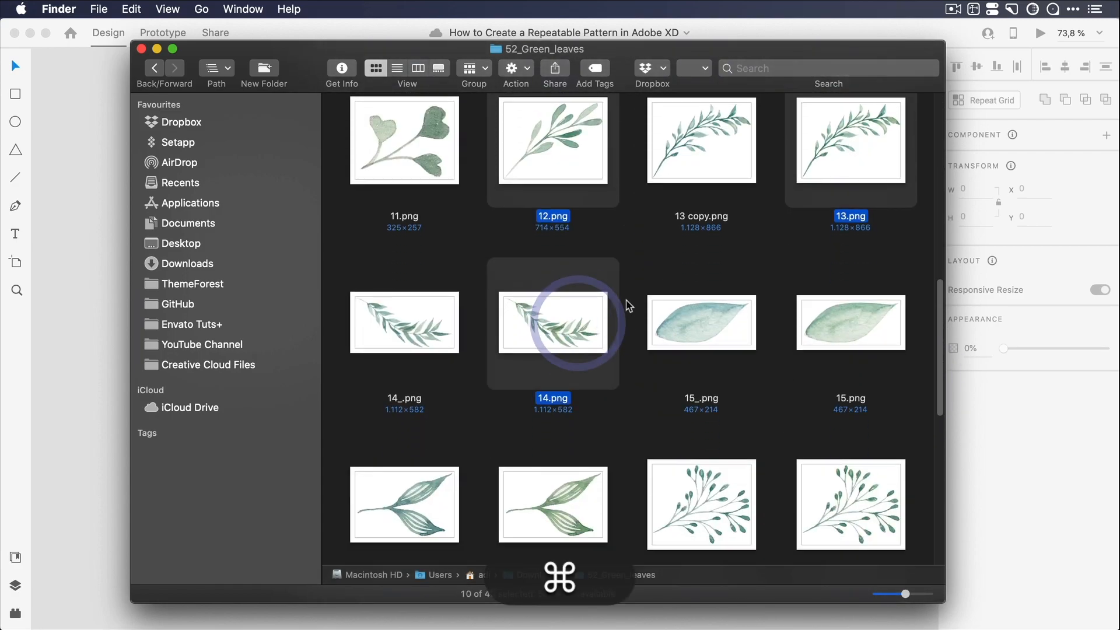
- Add 17.png and 22_.png to the file selection
scroll(670, 273, down, 3)
scroll(670, 273, down, 5)
super+click(726, 244)
scroll(642, 292, down, 4)
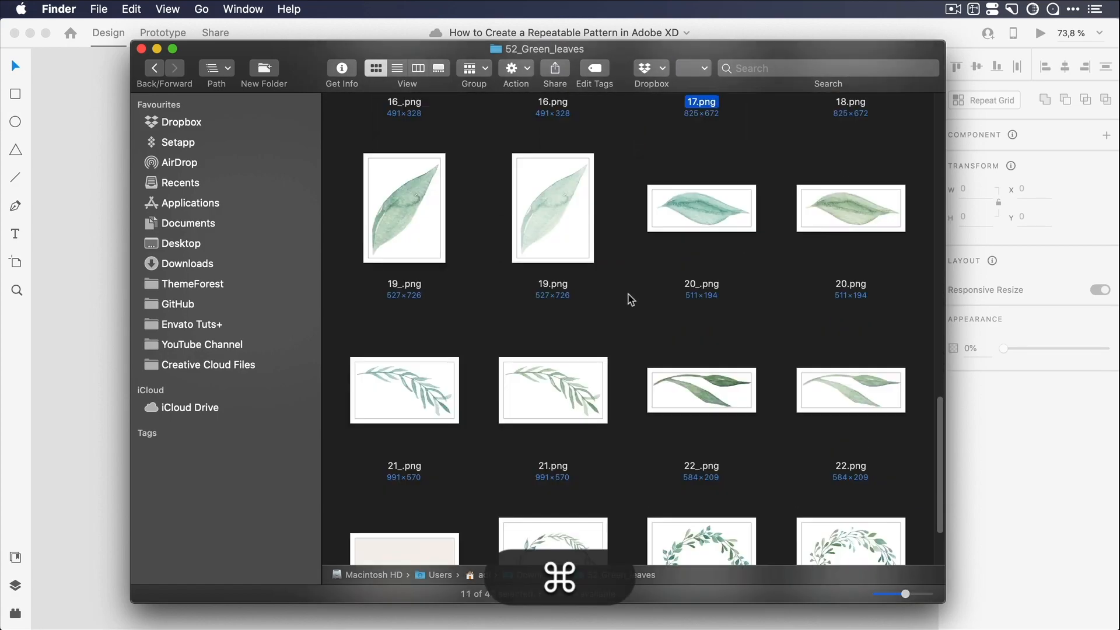
super+click(707, 384)
scroll(683, 312, down, 2)
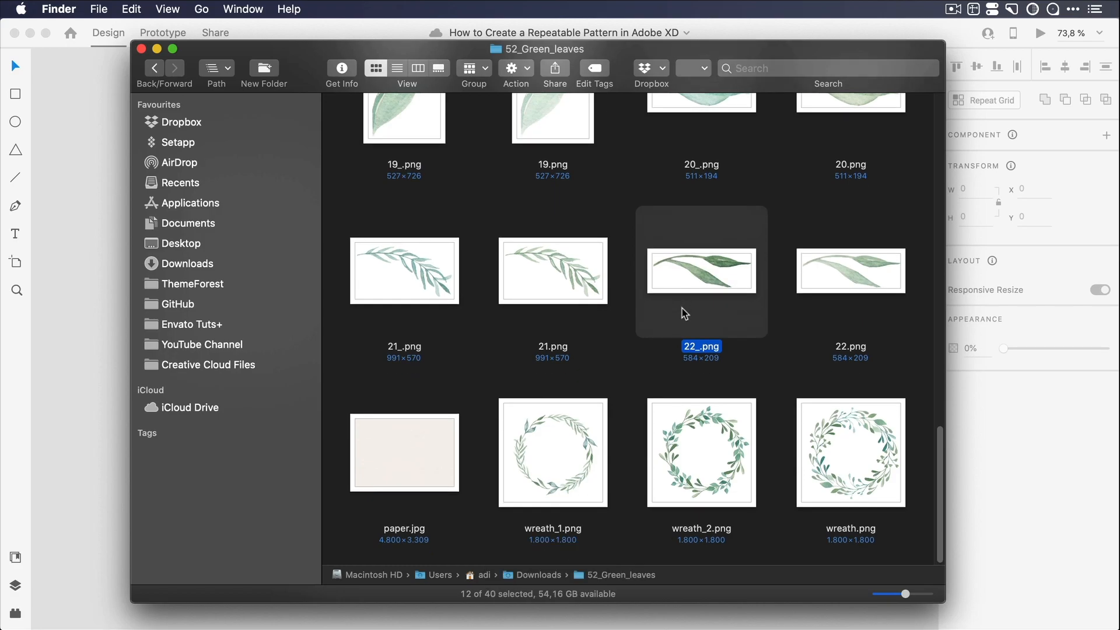
- Import all the selected leaf images onto the Adobe XD canvas
scroll(685, 314, up, 8)
scroll(685, 314, up, 10)
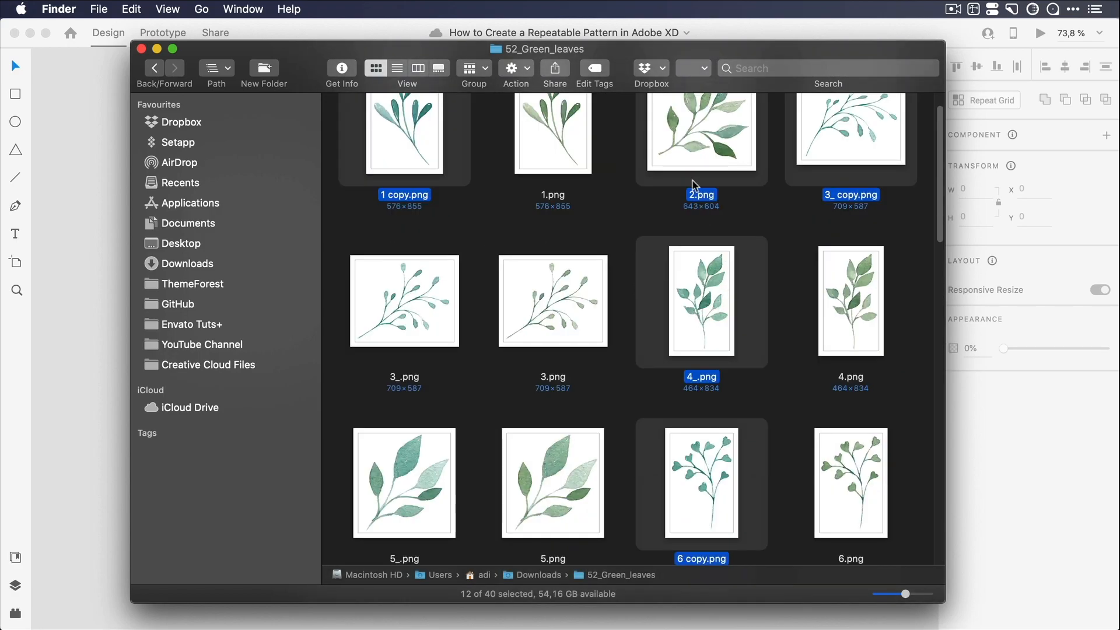
drag(707, 133, 84, 366)
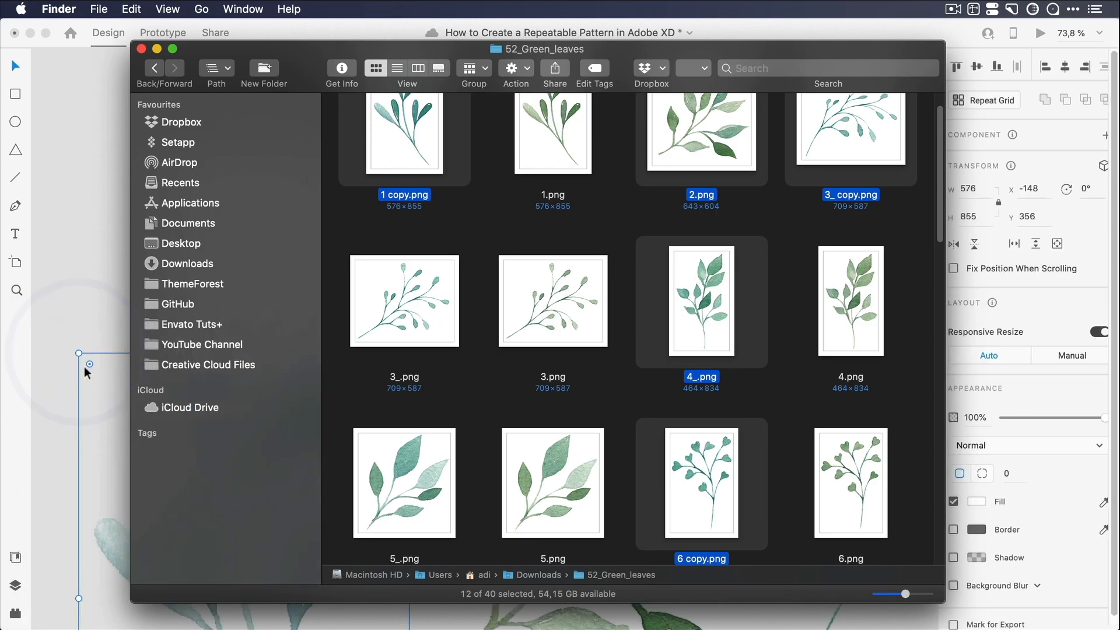
click(85, 371)
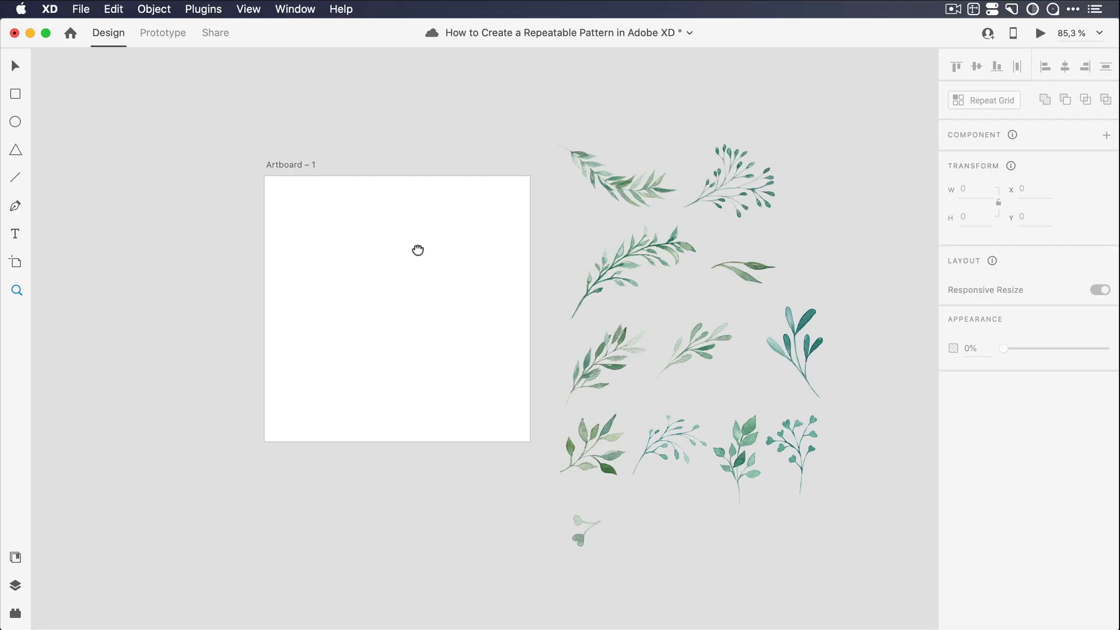
- Frame the artboard together with the leaf images and save the document
super+click(425, 275)
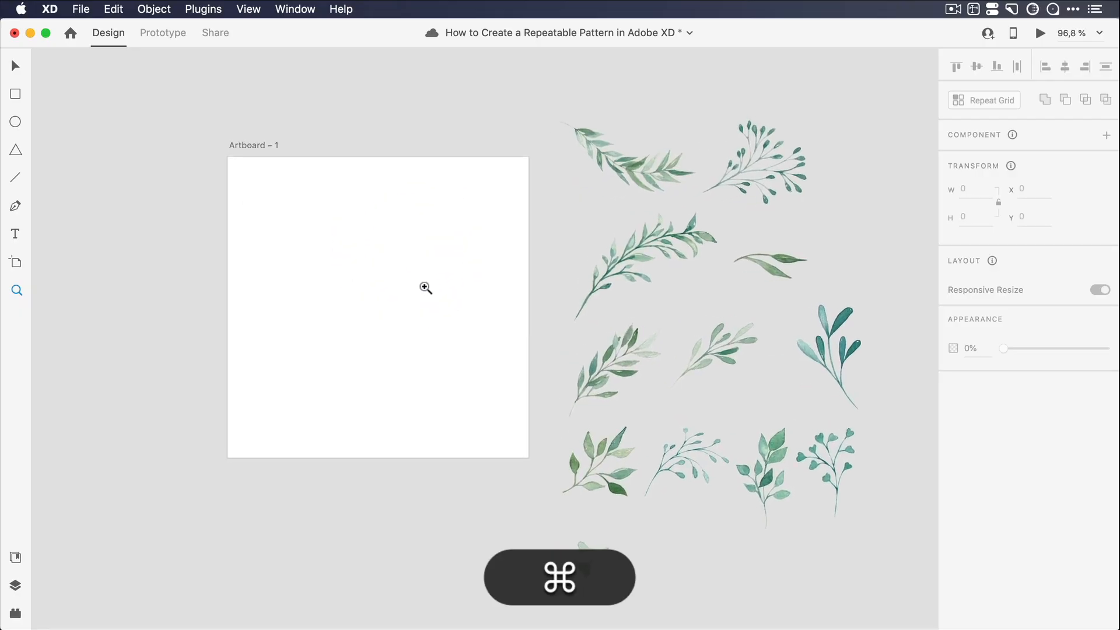
scroll(425, 287, up, 2)
drag(432, 295, 387, 280)
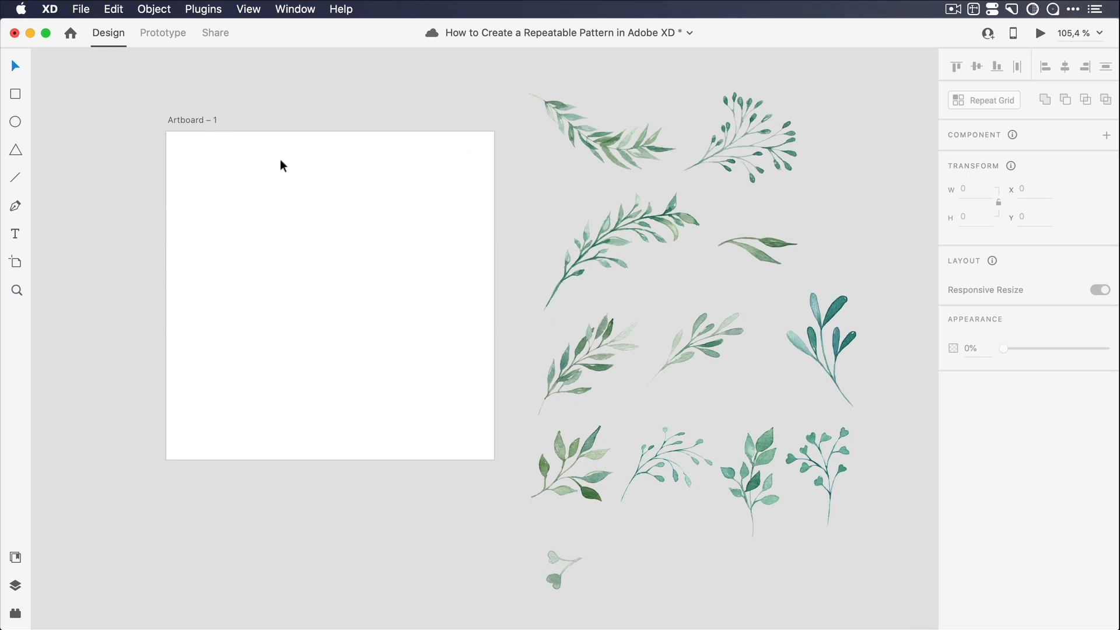
key(super+s)
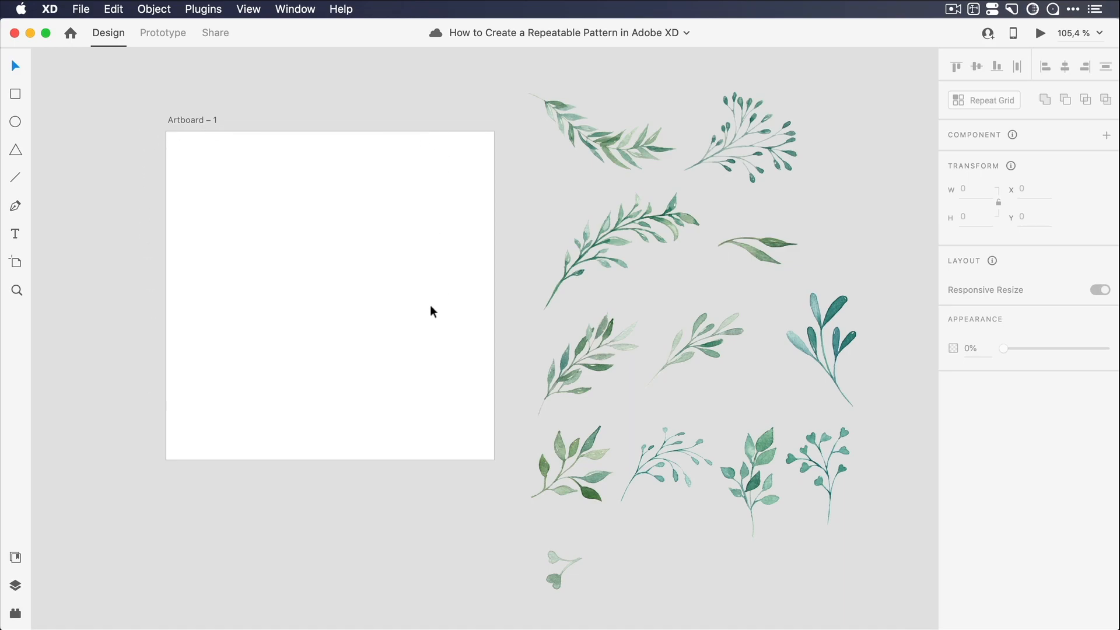
- Place the curved, drooping leafy branch across the artboard's left edge and rotate it to run more steeply downward
drag(590, 135, 223, 325)
drag(300, 336, 184, 369)
click(242, 309)
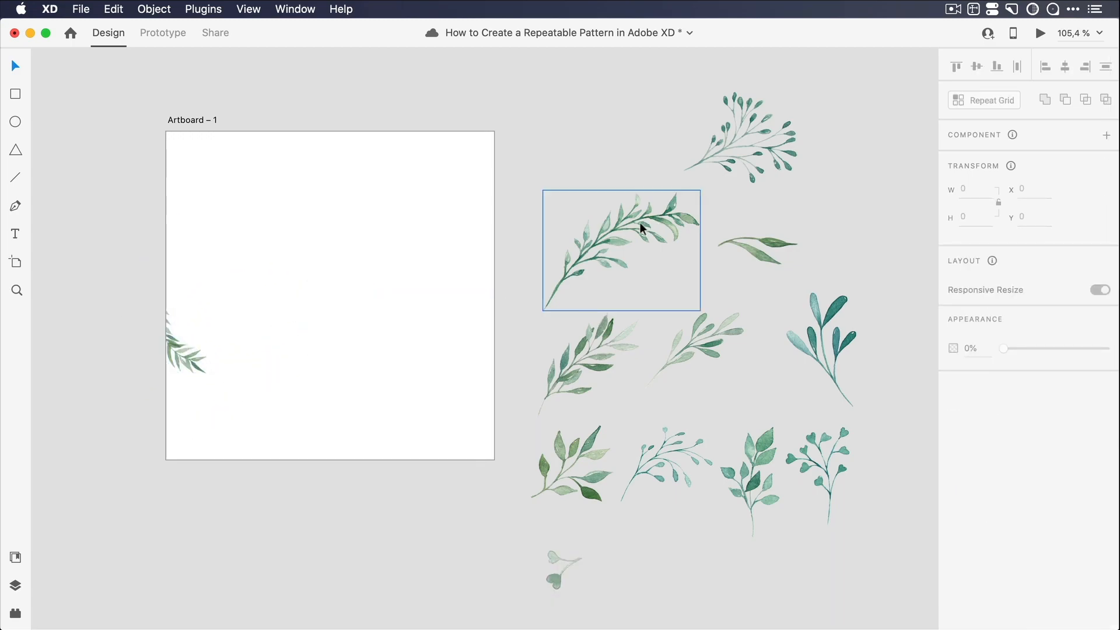
- Place the dark teal sprig across the artboard's left edge above the curved branch, scaled down to about 76 by 113
drag(836, 344, 198, 249)
drag(231, 316, 210, 287)
drag(189, 231, 184, 253)
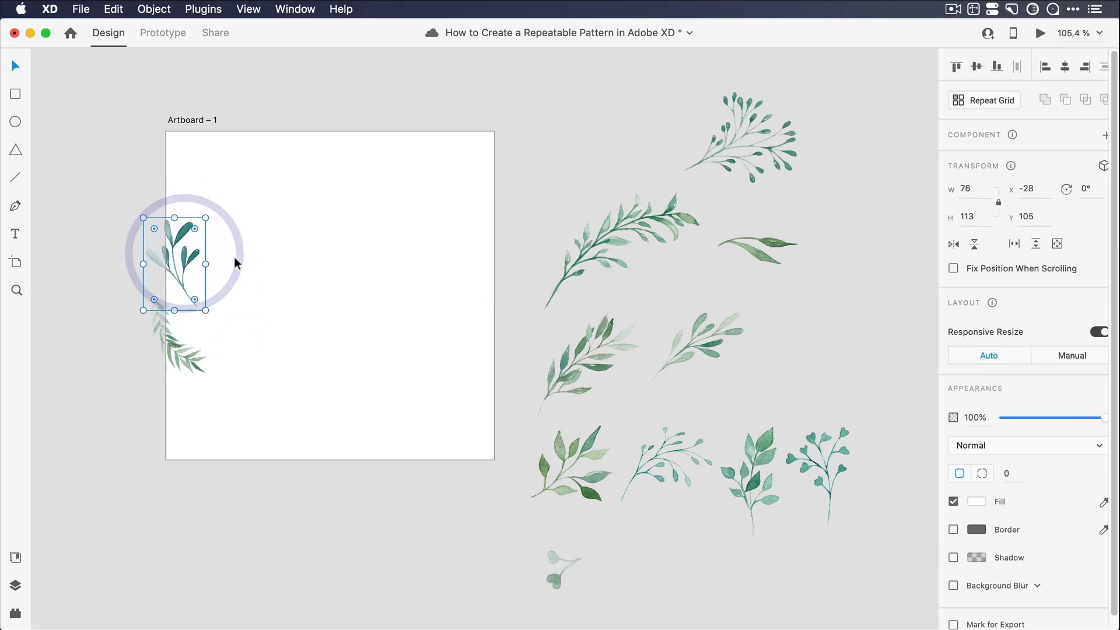
click(233, 257)
- Place the two-leaf sprig low on the artboard's left edge and the pale grey-green sprig high on that edge
drag(765, 256, 220, 387)
drag(701, 346, 165, 187)
click(379, 300)
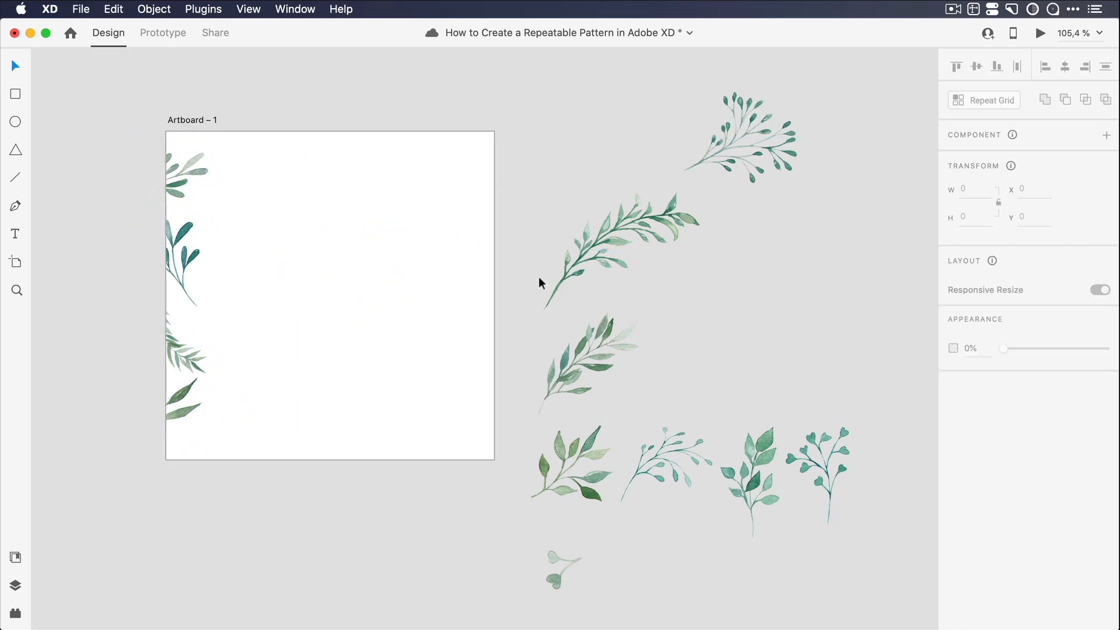
- Scale down the long arching leafy branch and place it across the artboard's top edge
click(571, 280)
drag(700, 312, 644, 267)
drag(581, 217, 295, 137)
- Rotate the dark green berry branch to hang downward and place it across the artboard's top edge beside the arching branch
drag(743, 143, 350, 238)
drag(405, 288, 210, 234)
drag(340, 254, 392, 163)
click(397, 257)
- Place the heart-leaf sprig over the artboard's top edge near its right corner and a rotated leafy branch near its left corner
scroll(211, 196, up, 1)
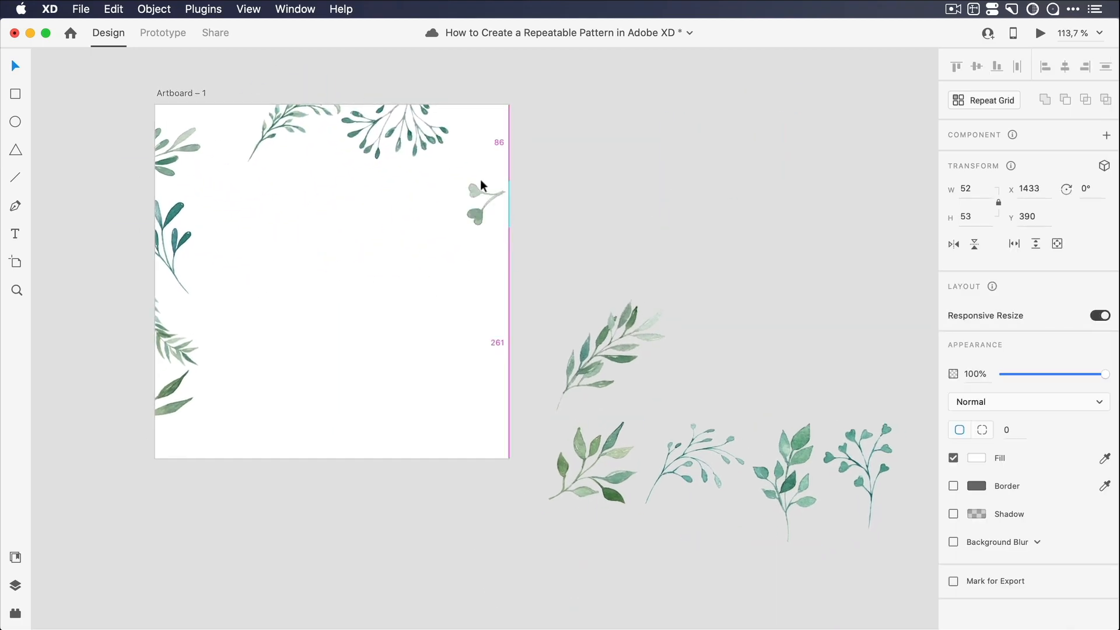
drag(481, 180, 469, 107)
drag(607, 338, 329, 243)
drag(394, 303, 385, 192)
drag(347, 271, 214, 114)
click(392, 335)
- Rotate the dark teal sprig so its leaves hang downward and reposition it across the artboard's left edge
click(173, 256)
drag(199, 301, 135, 185)
drag(210, 207, 225, 194)
drag(181, 255, 189, 245)
- Nudge the pale grey-green sprig slightly up along the artboard's left edge
click(168, 174)
key(Up)
key(Up)
key(Up)
key(Up)
- Nudge the two-leaf sprig down along the artboard's left edge
click(172, 404)
key(Down)
key(Down)
key(Down)
key(Down)
key(Down)
key(Down)
key(Down)
key(Down)
key(Down)
key(Down)
key(Down)
- Nudge the curved leafy branch slightly down along the artboard's left edge
click(170, 342)
key(Down)
key(Down)
key(Down)
key(Down)
key(Down)
click(351, 368)
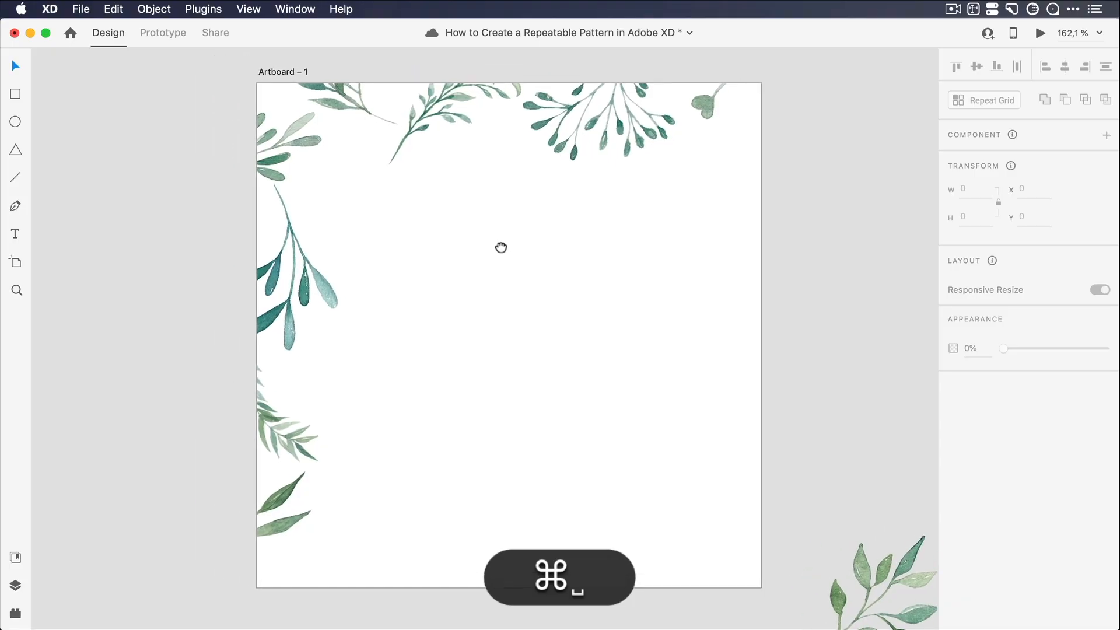
- Save the document with the leaves arranged along the artboard's top and left edges
click(292, 292)
click(652, 365)
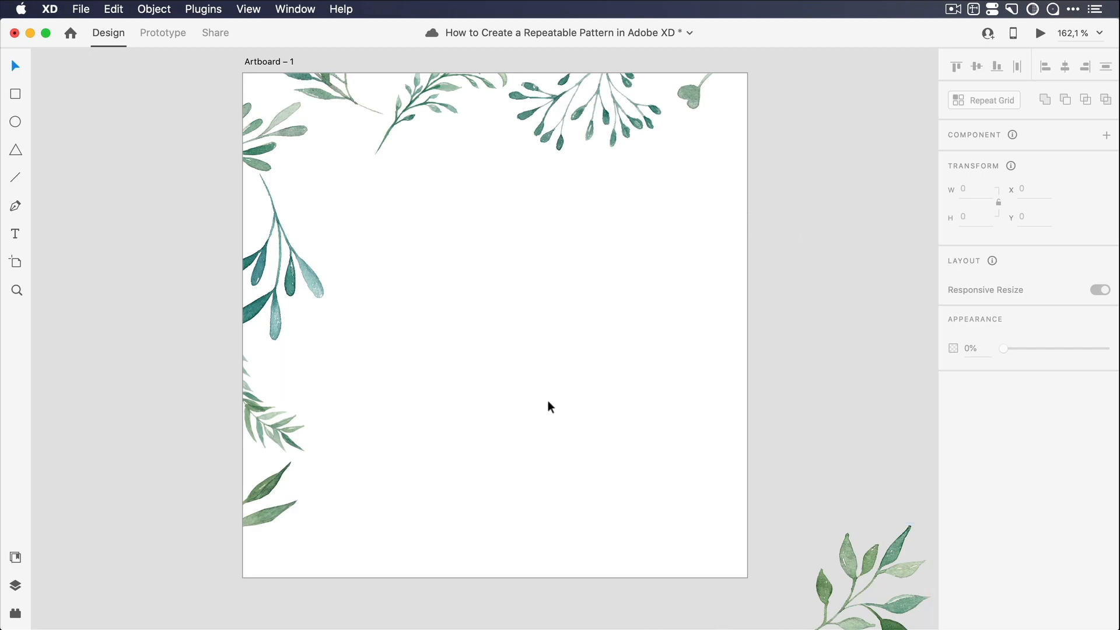
key(super+s)
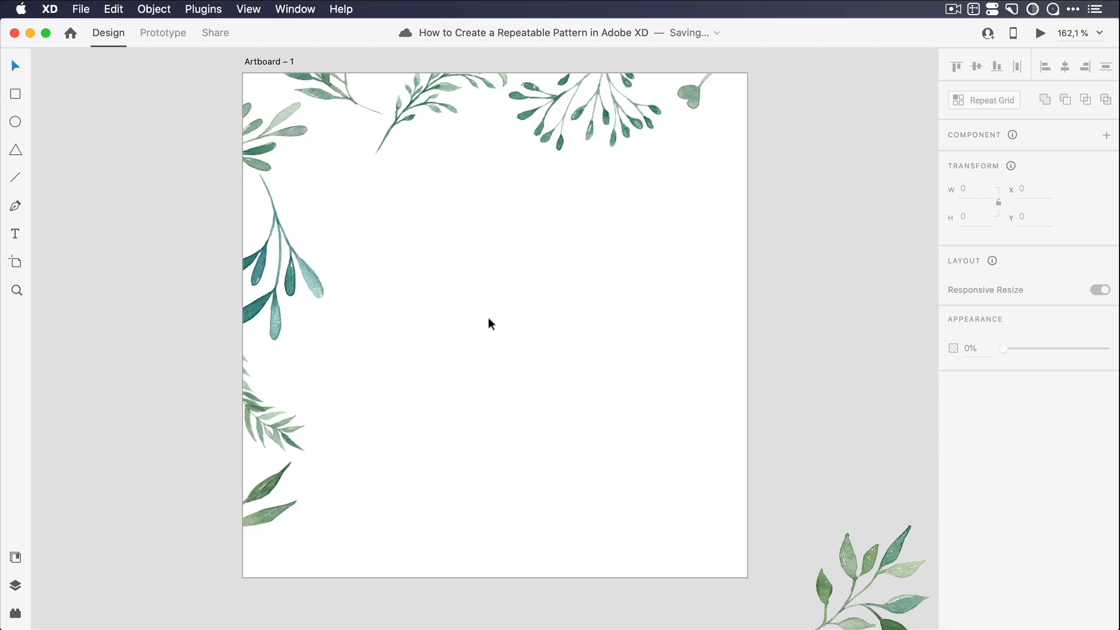
- Copy the pale grey-green sprig on the artboard's left edge and paste it in place
click(292, 129)
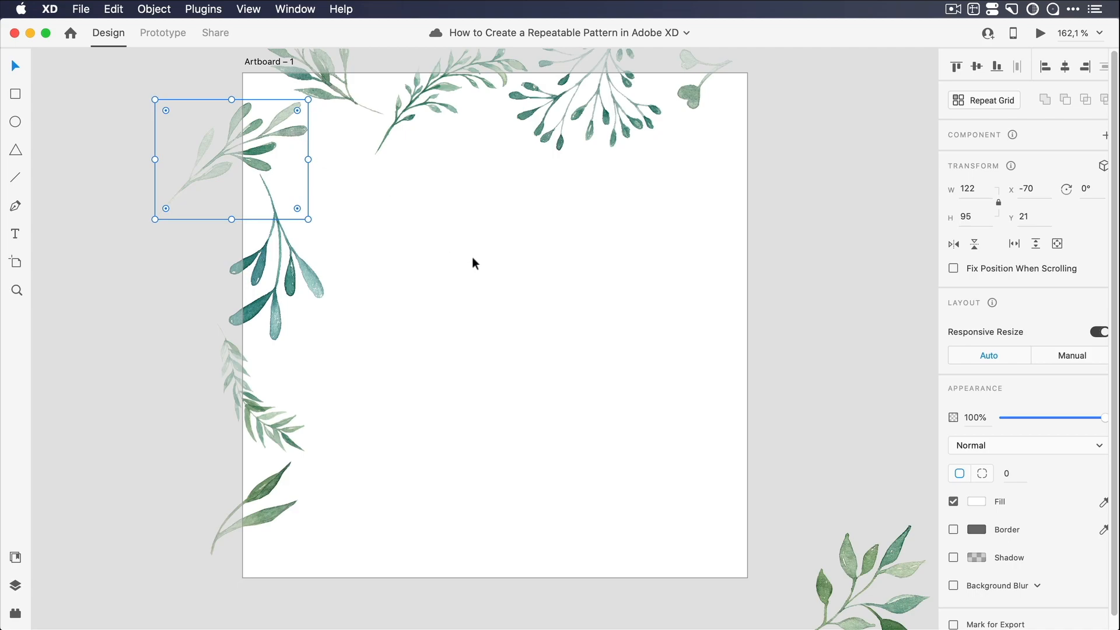
key(super+c)
key(super+v)
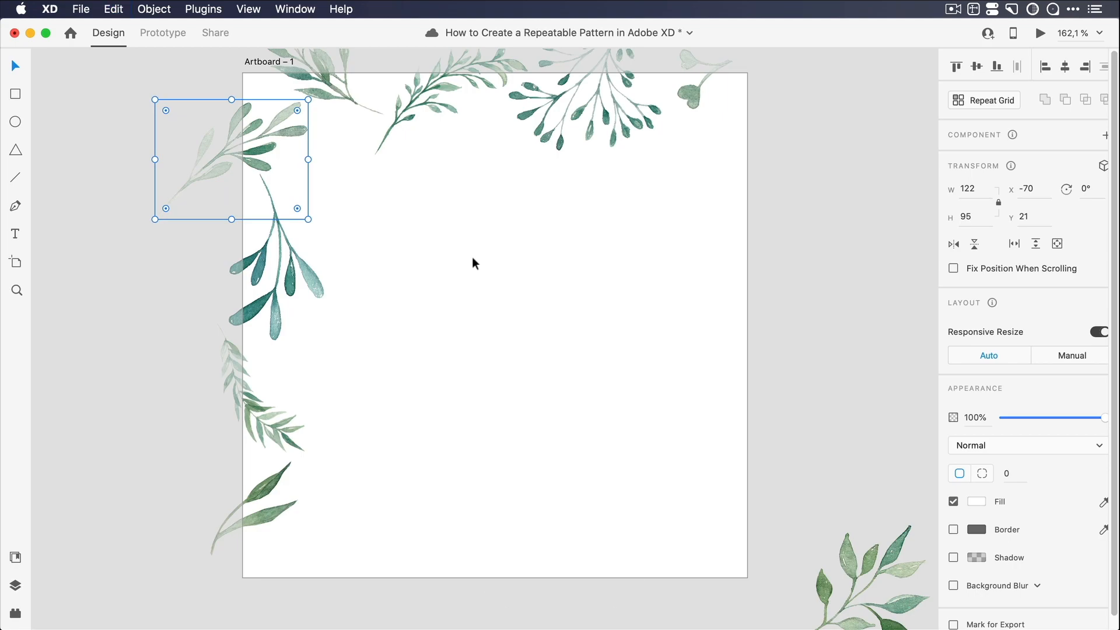
click(471, 257)
- Duplicate the pale grey-green sprig in place and save the document
click(299, 127)
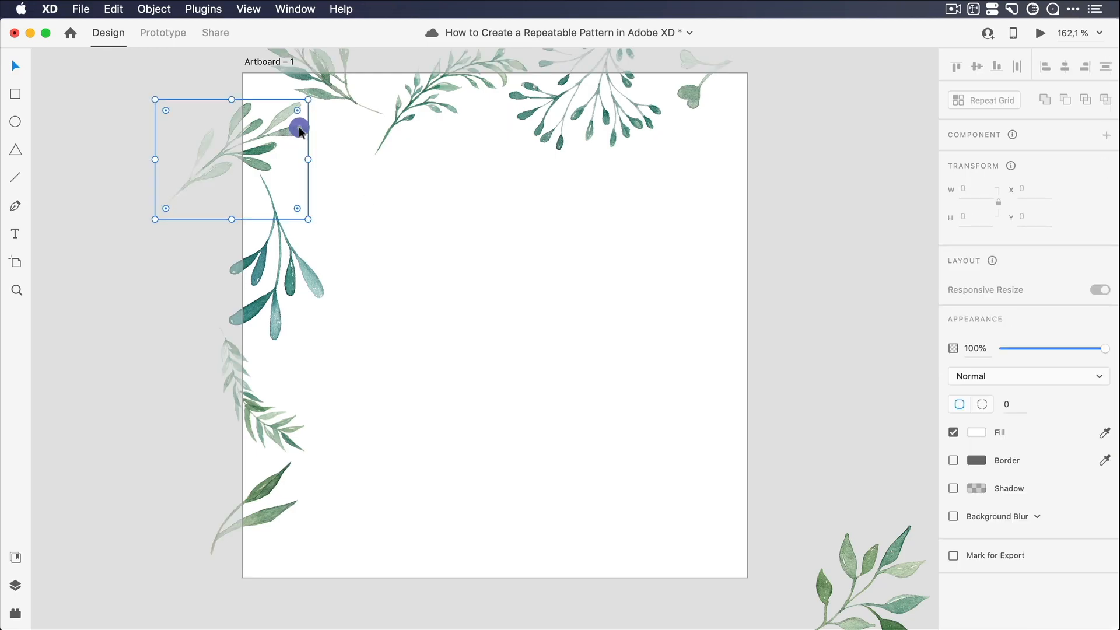
key(super+d)
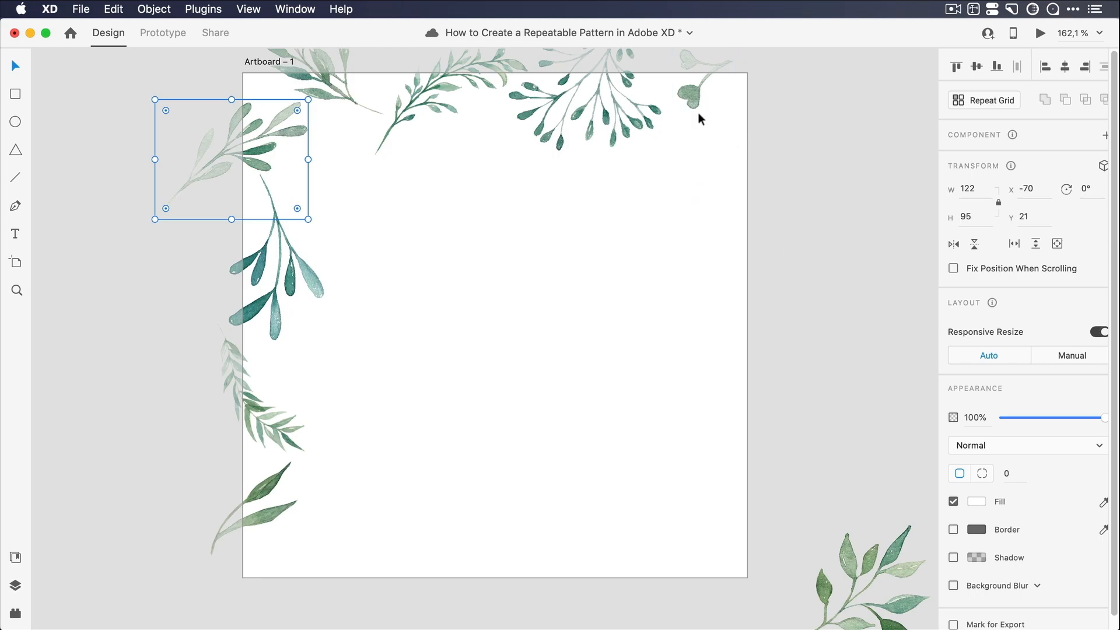
key(super+s)
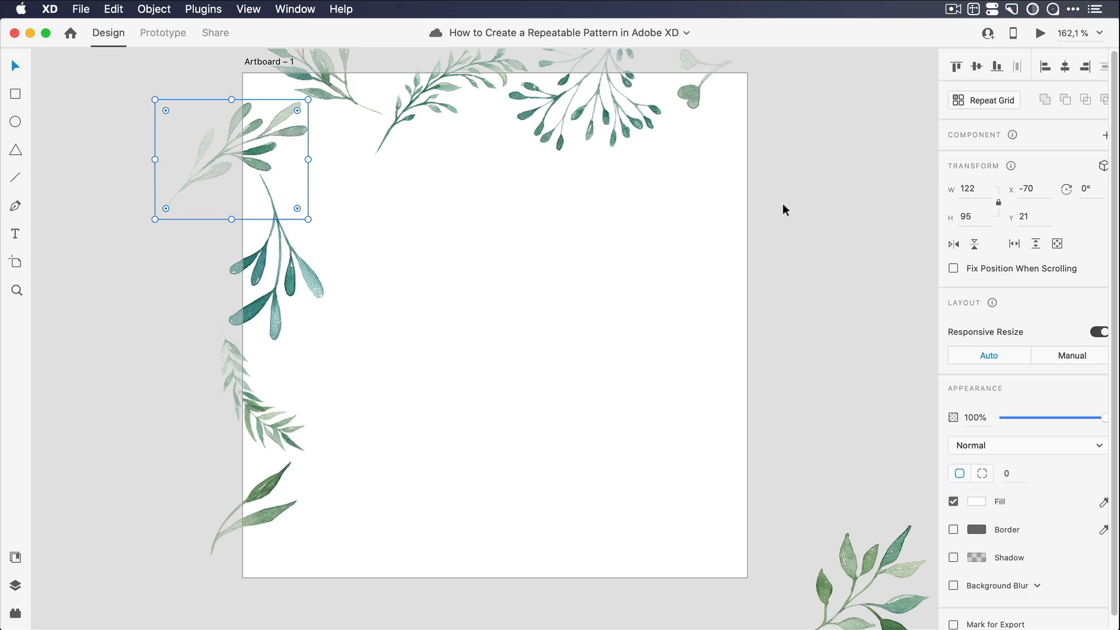
- Select Artboard – 1 to check its width
click(251, 62)
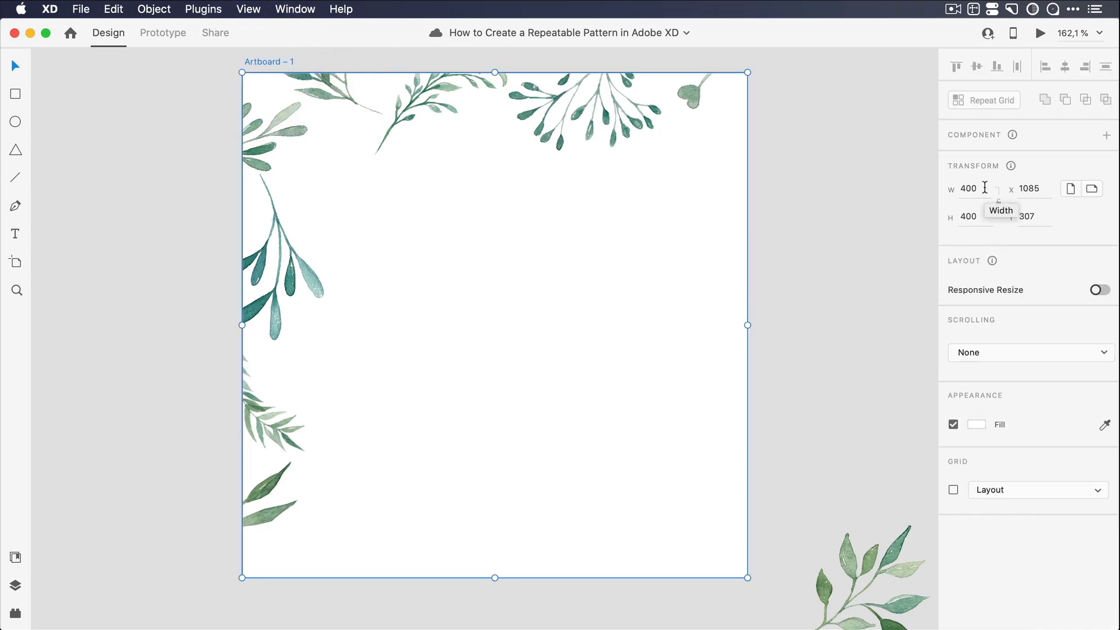
- Shift the duplicated pale grey-green sprig to the artboard's right edge by adding 400 to its X position
click(285, 132)
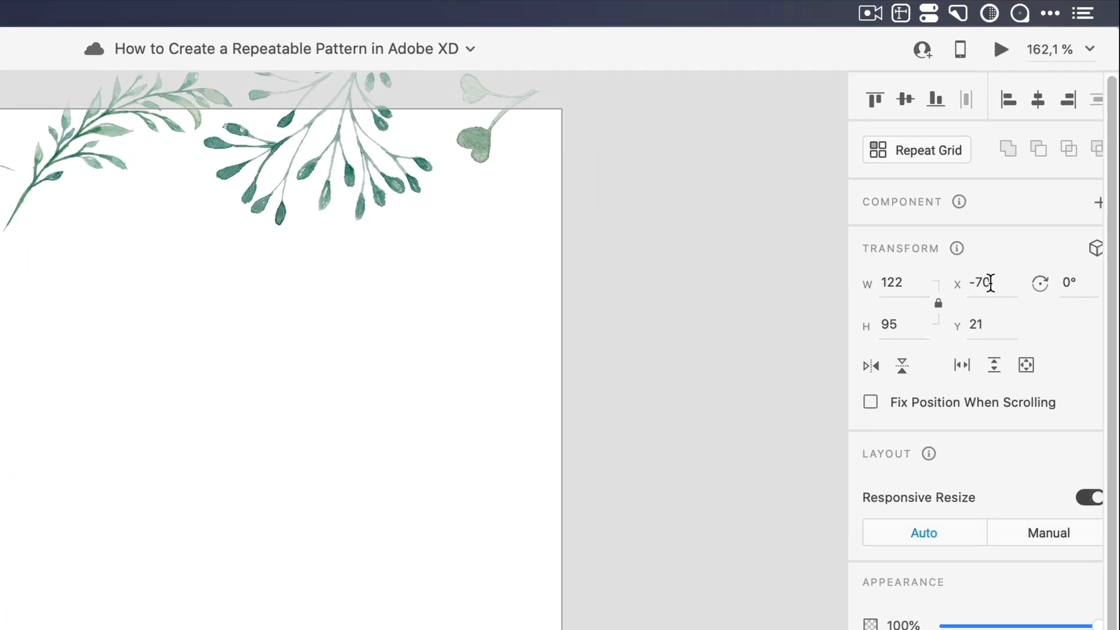
click(991, 282)
click(1001, 283)
text(00)
key(Return)
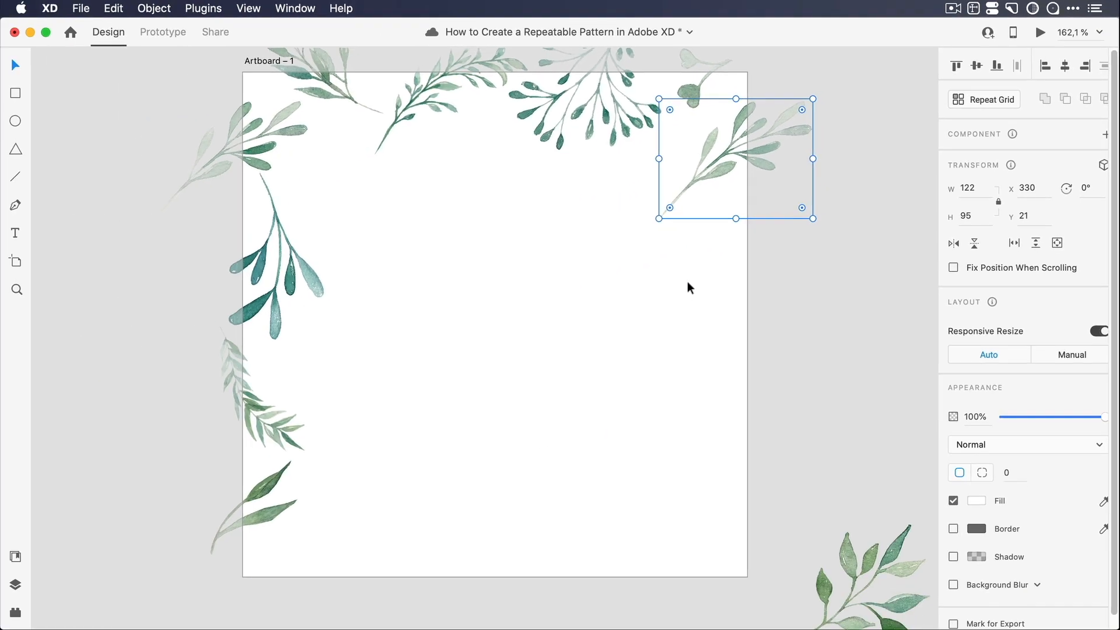
- Duplicate the teal sprig on the artboard's left edge and add 400 to the copy's X position
click(315, 272)
key(super+d)
click(1031, 187)
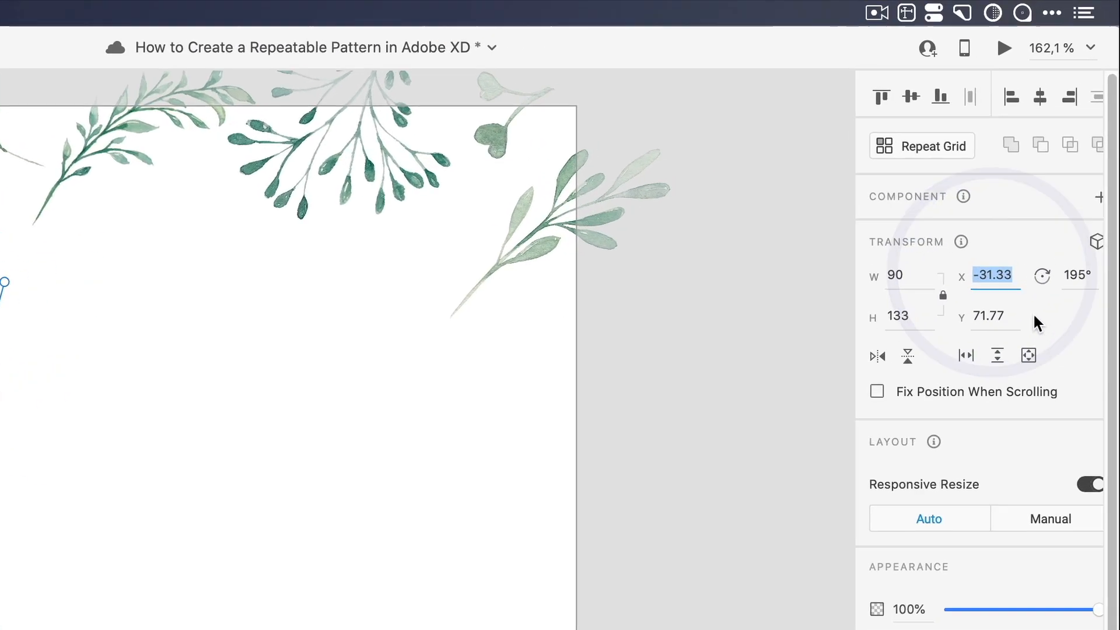
text(+400)
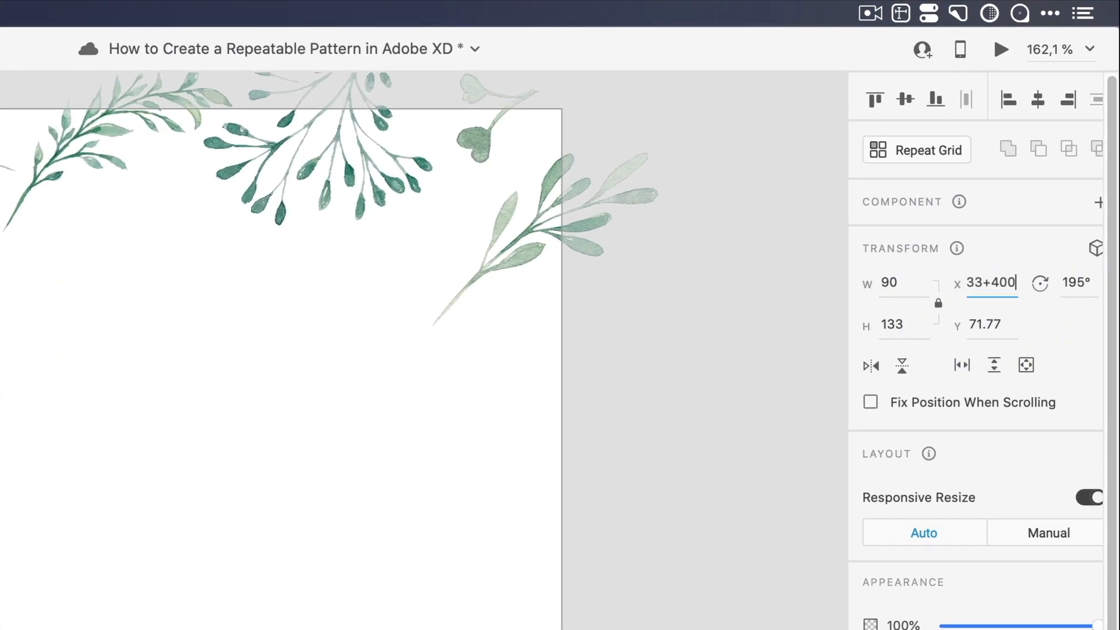
key(Return)
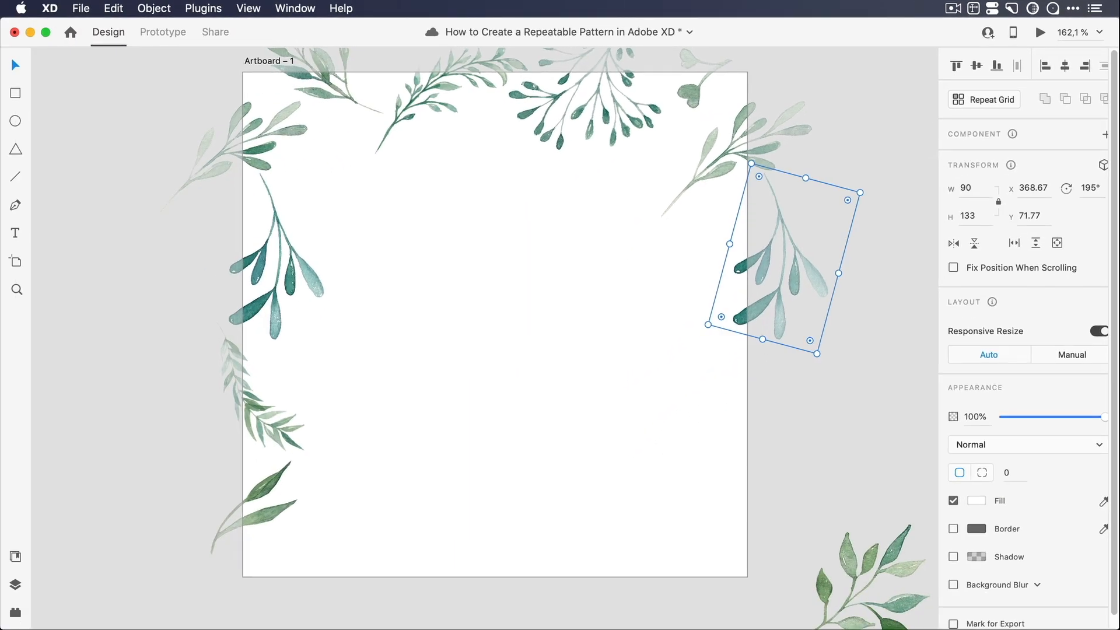
- Duplicate the fern-like sprig on the artboard's left edge and add 400 to the copy's X position
click(265, 426)
key(super+d)
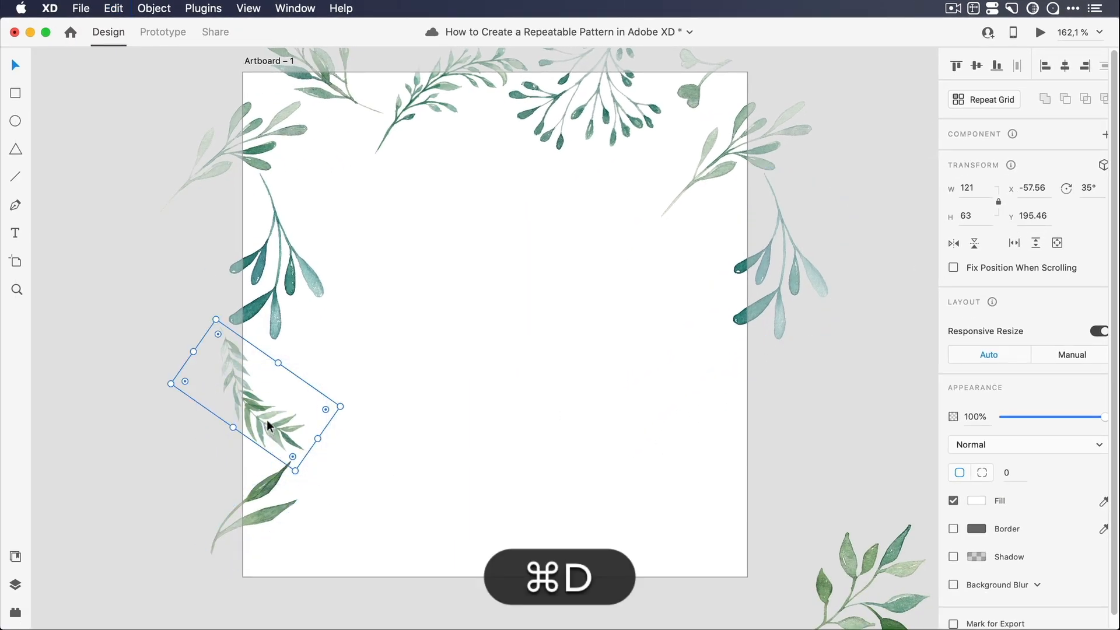
click(1032, 188)
key(Right)
text(+400)
key(Return)
- Duplicate the two-leaf sprig at the artboard's lower left edge and add 400 to the copy's X position
click(276, 514)
key(super+d)
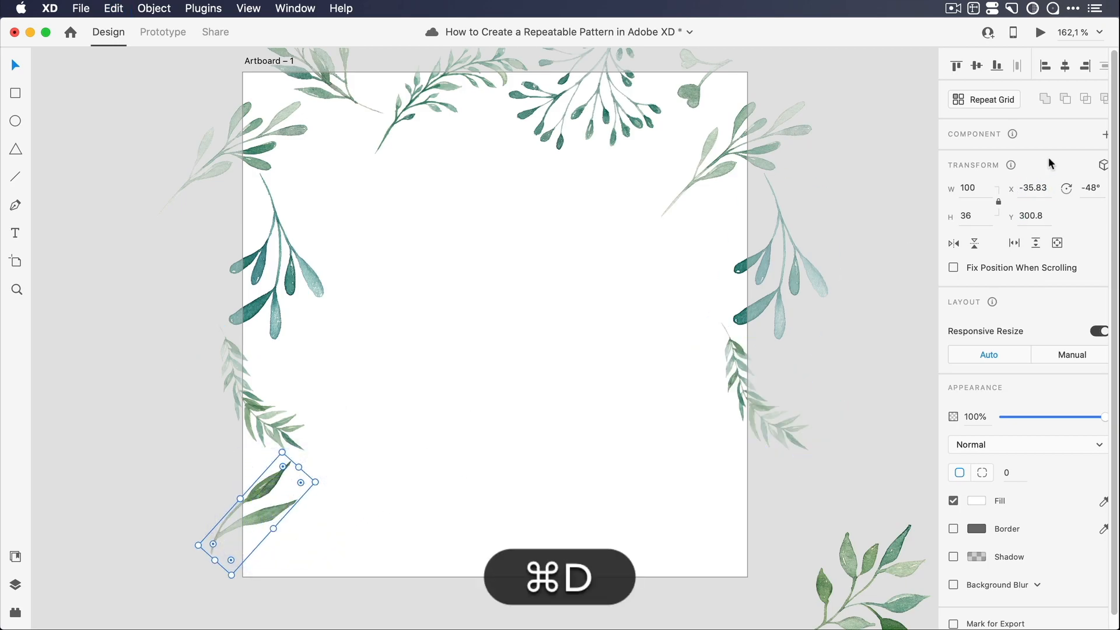
click(1033, 188)
key(Right)
text(+400)
key(Return)
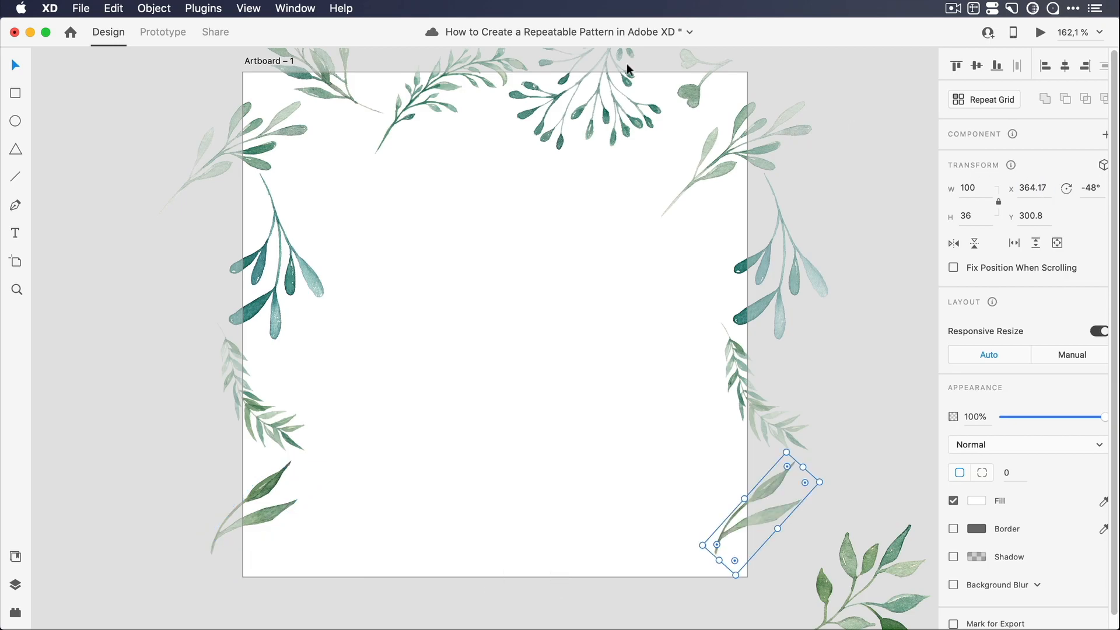
- Duplicate the leafy sprig at the artboard's top left, add 400 to the copy's Y position, and save the document
click(328, 91)
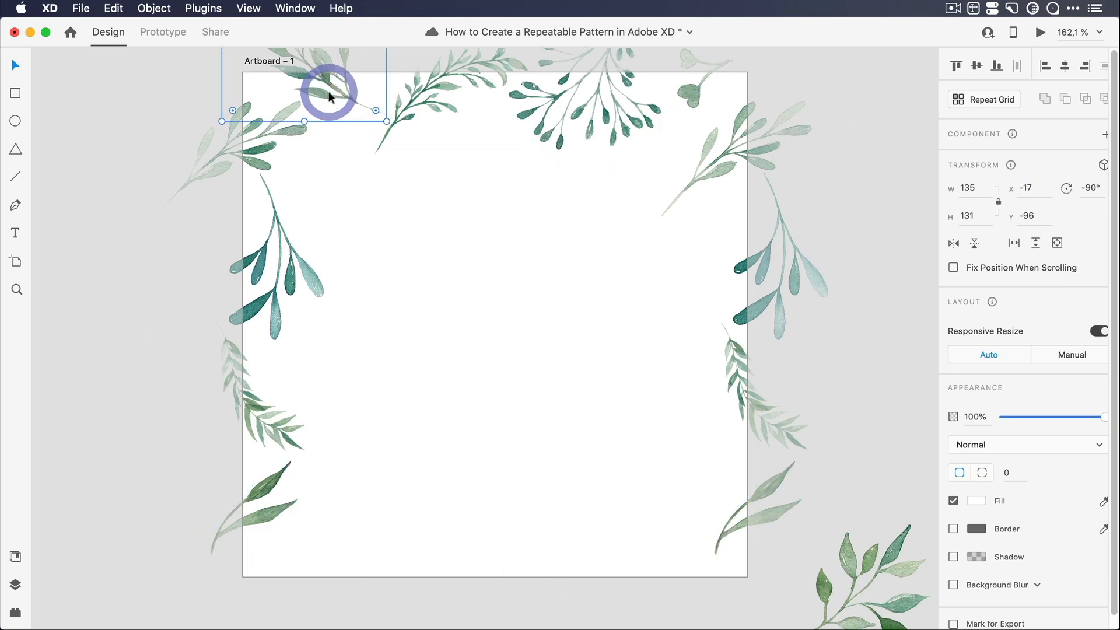
key(super+d)
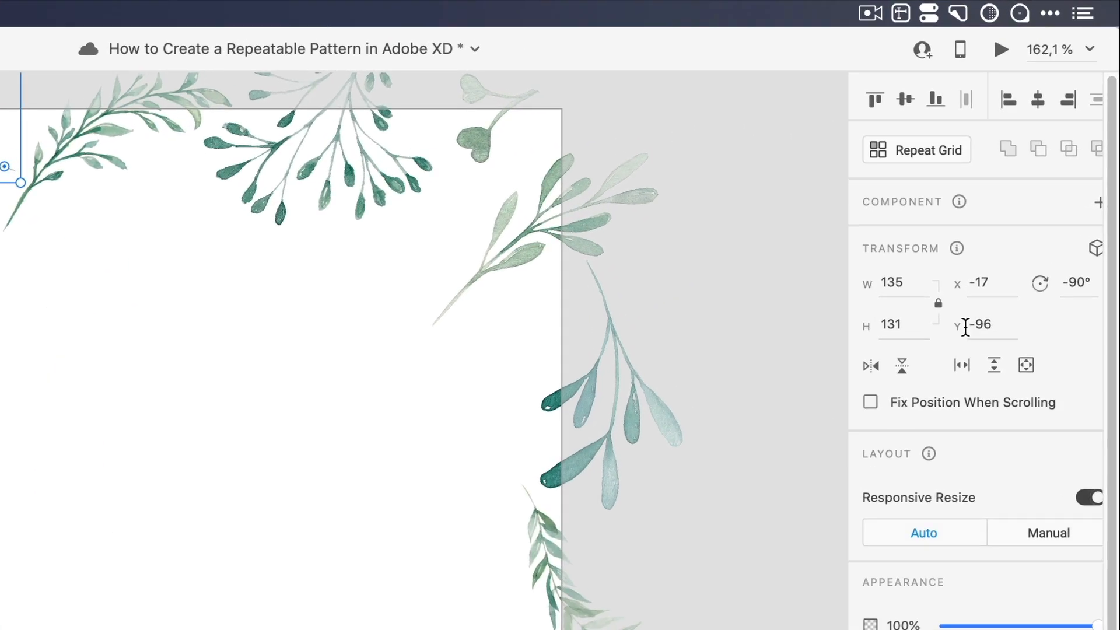
click(1001, 327)
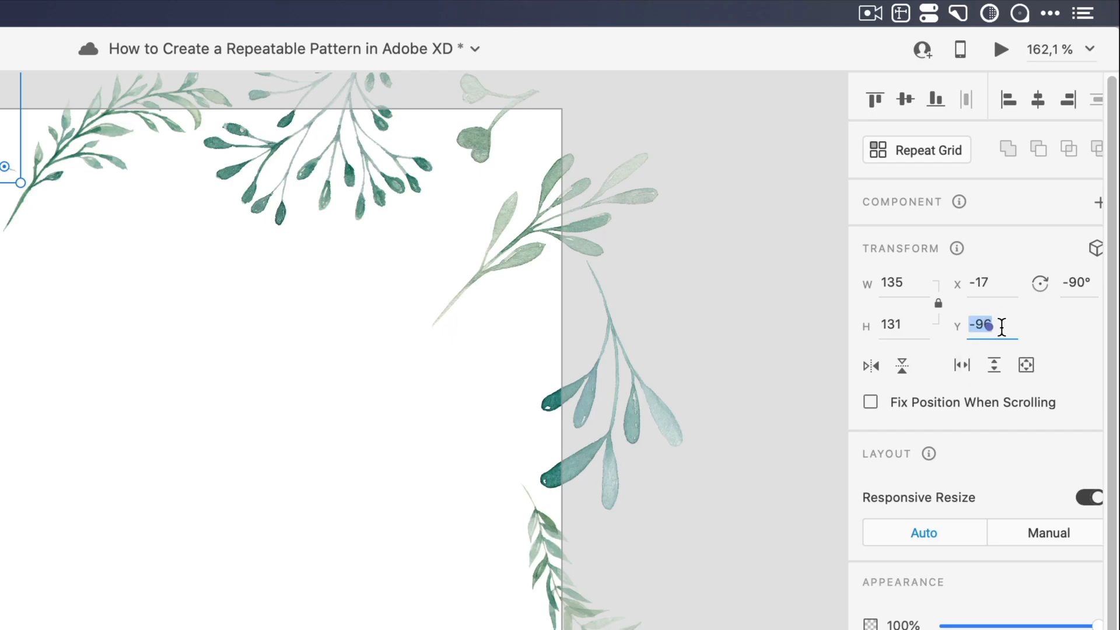
key(Right)
text(+400)
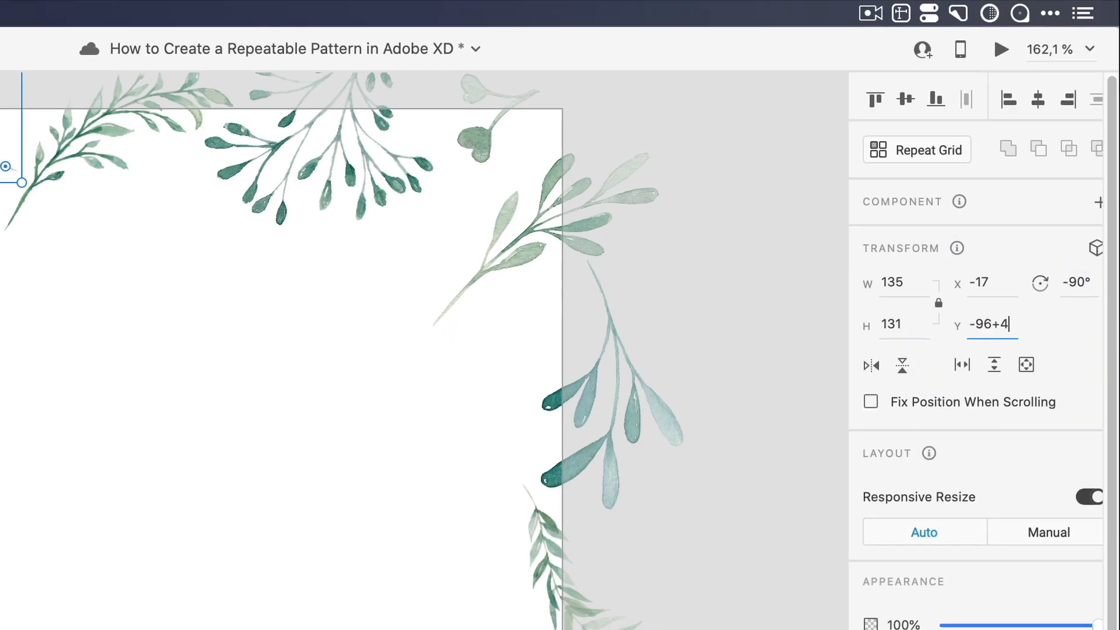
key(Return)
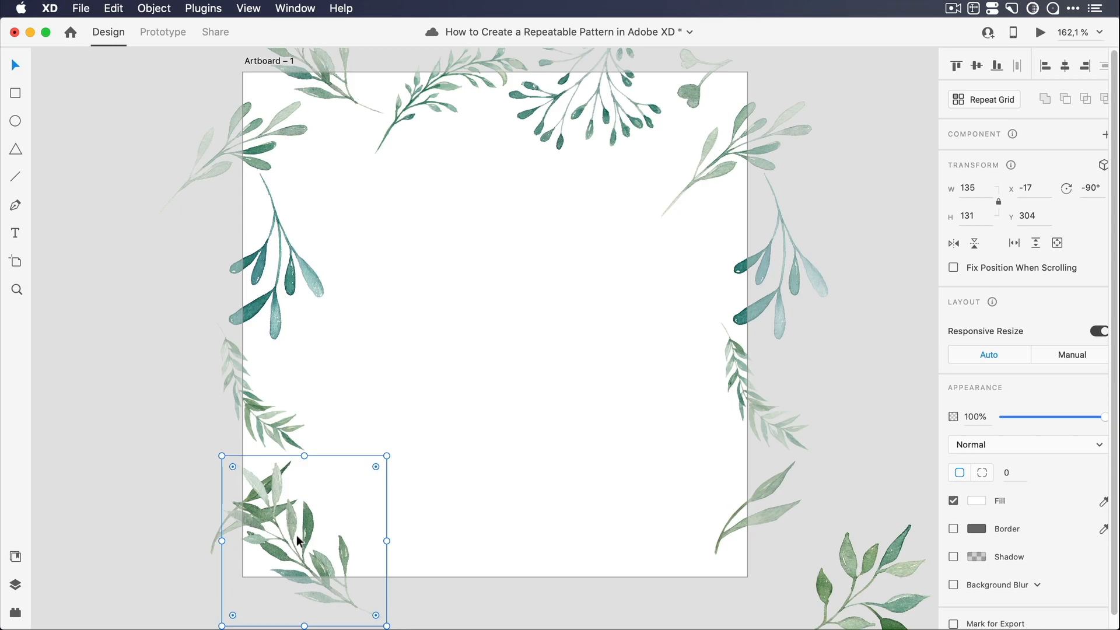
key(super+s)
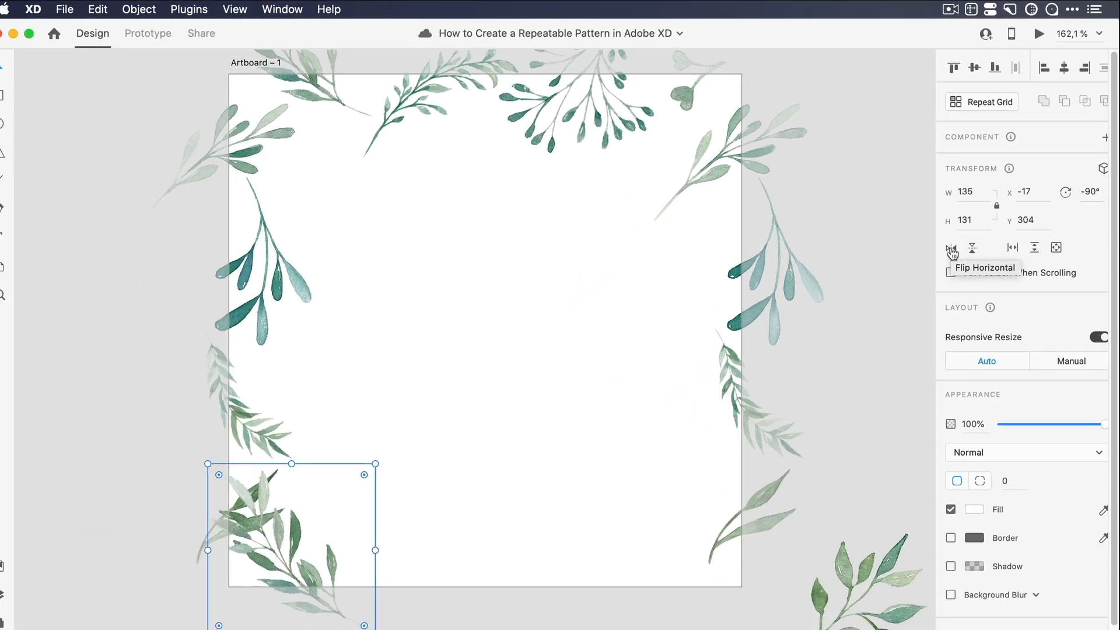
- Flip the top-left leafy sprig and its bottom copy horizontally, and shift both 20 to the right
click(874, 368)
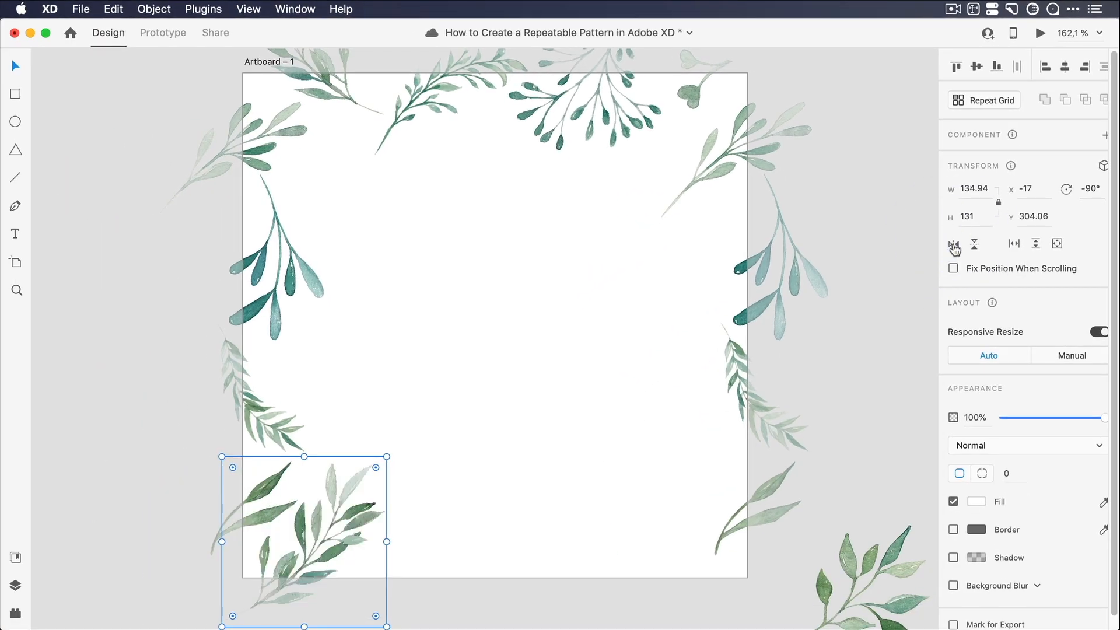
click(331, 97)
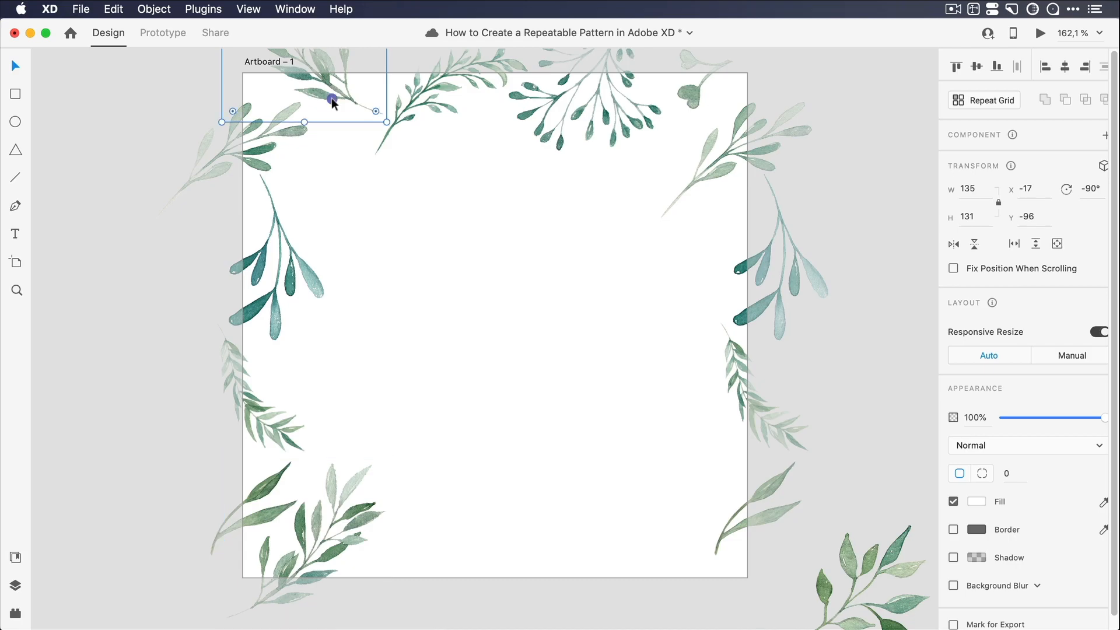
click(957, 245)
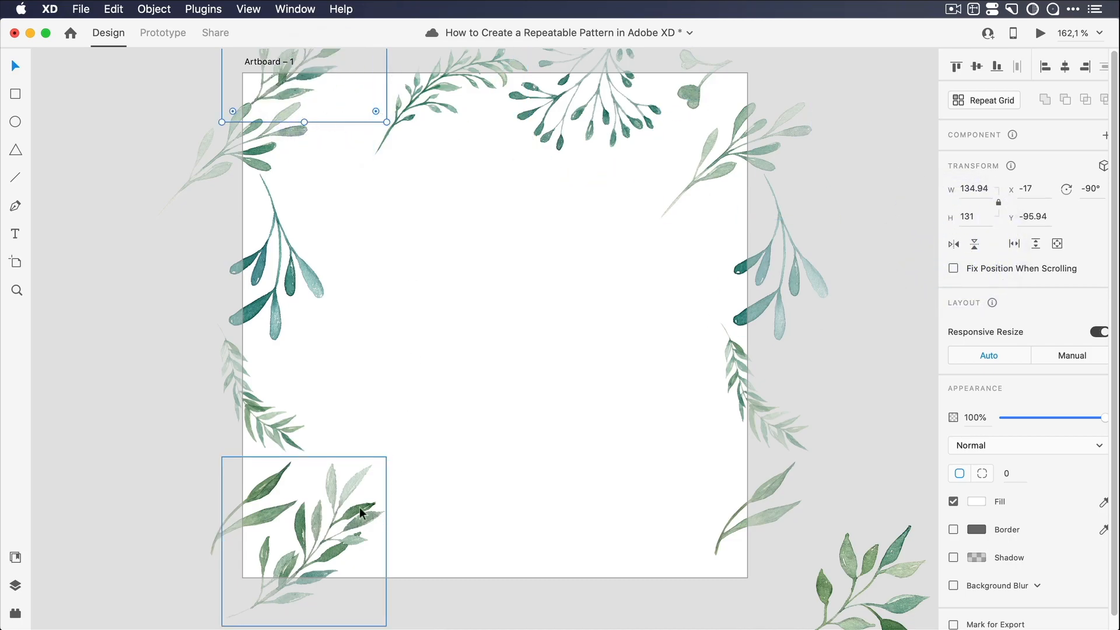
shift+click(349, 481)
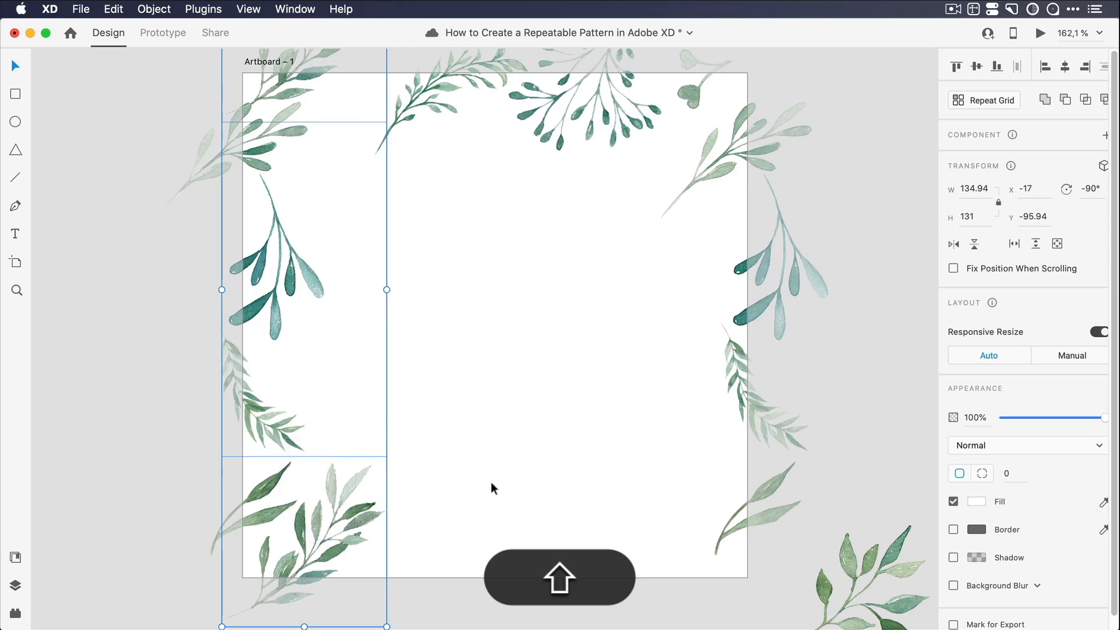
key(shift+Right)
key(shift+Right)
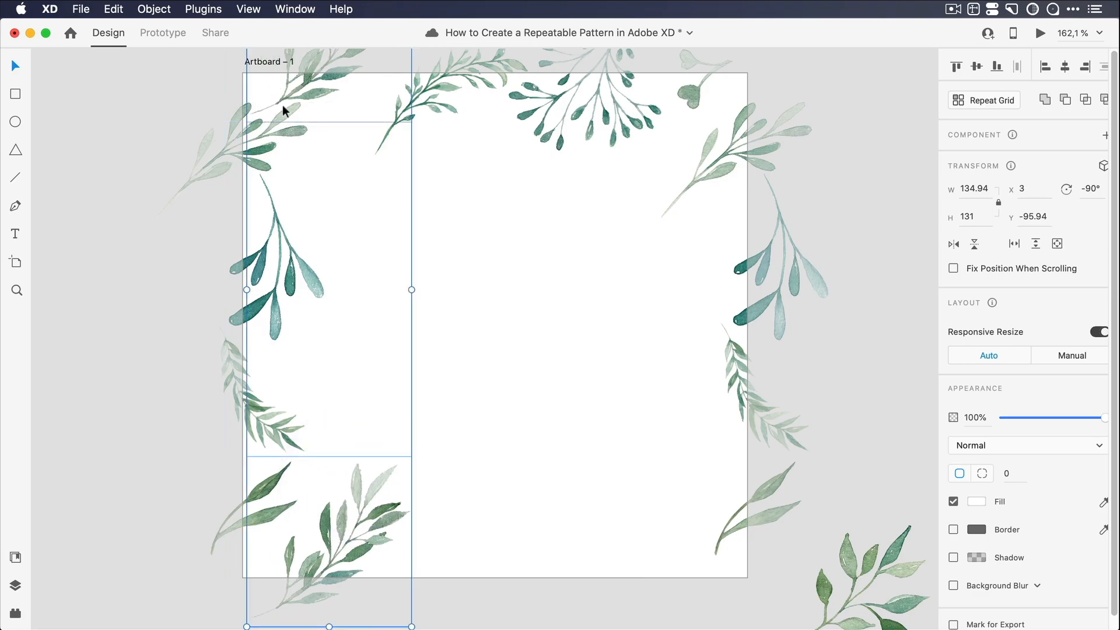
- Save the document, then duplicate the fine-leaved sprig on the top edge and add 400 to the copy's Y position
click(475, 203)
click(430, 99)
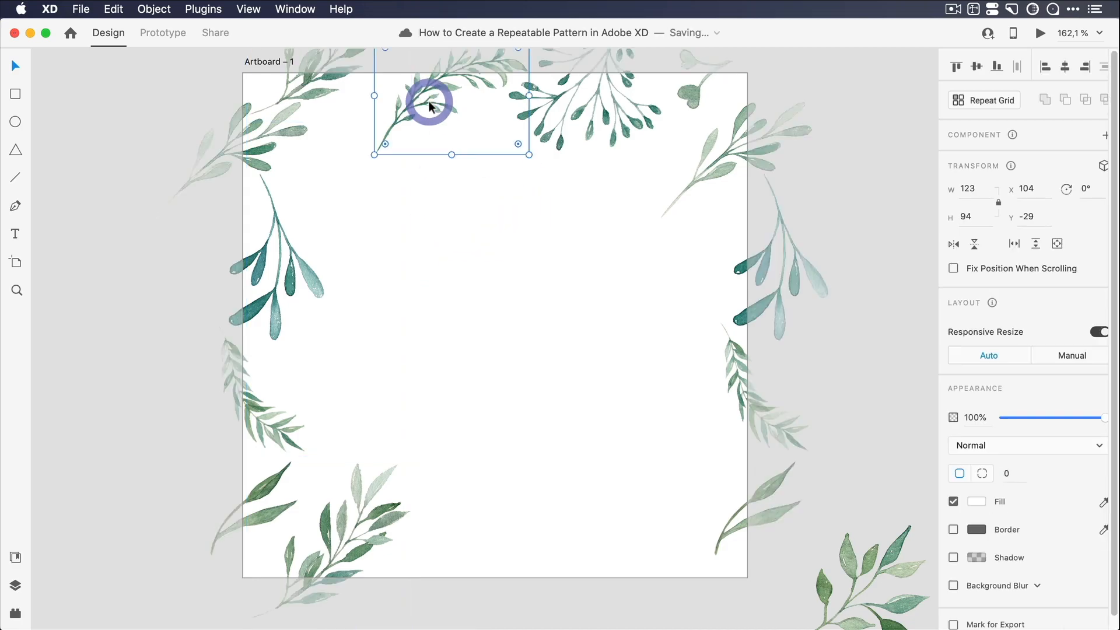
key(super+d)
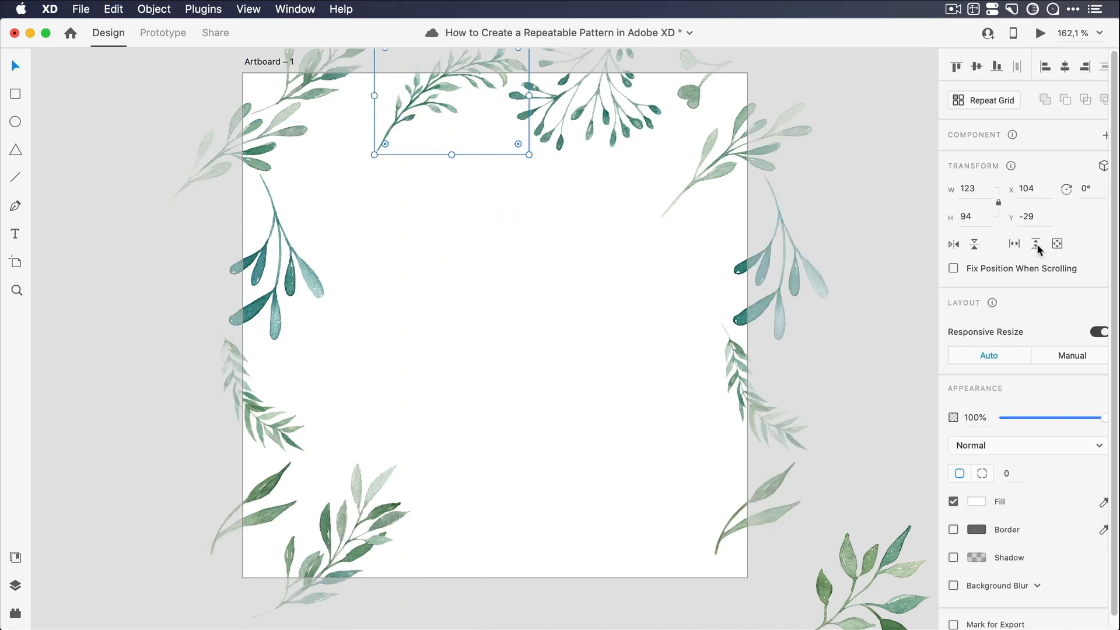
click(1028, 216)
key(Right)
text(+4)
key(BackSpace)
key(Return)
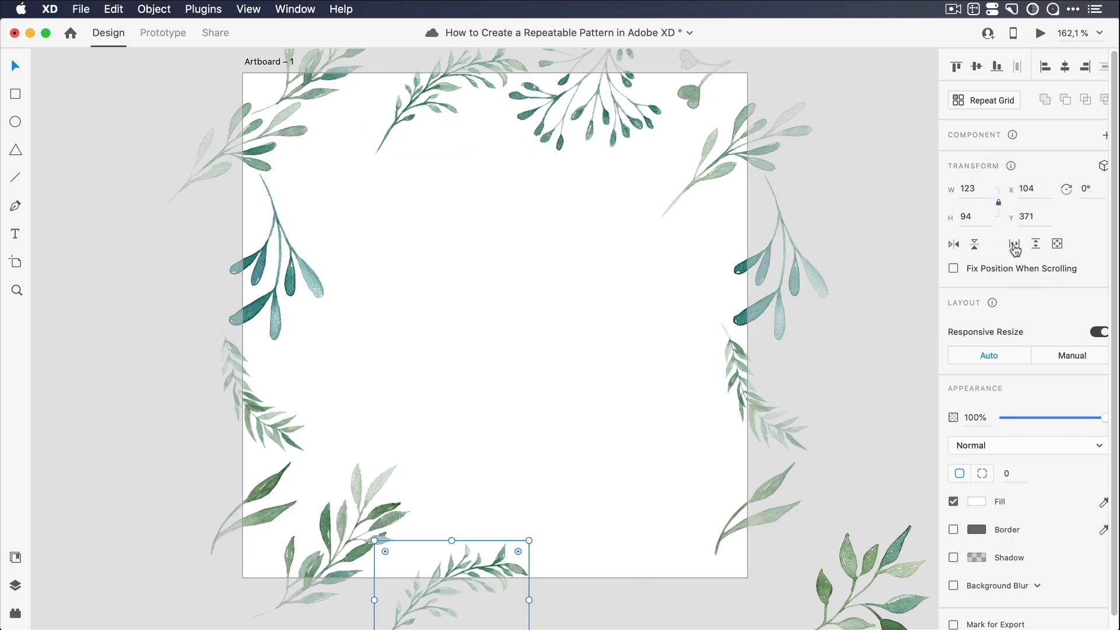
- Duplicate the fan-shaped budded branch on the artboard's top edge and add 400 to the copy's Y position
click(603, 127)
key(super+d)
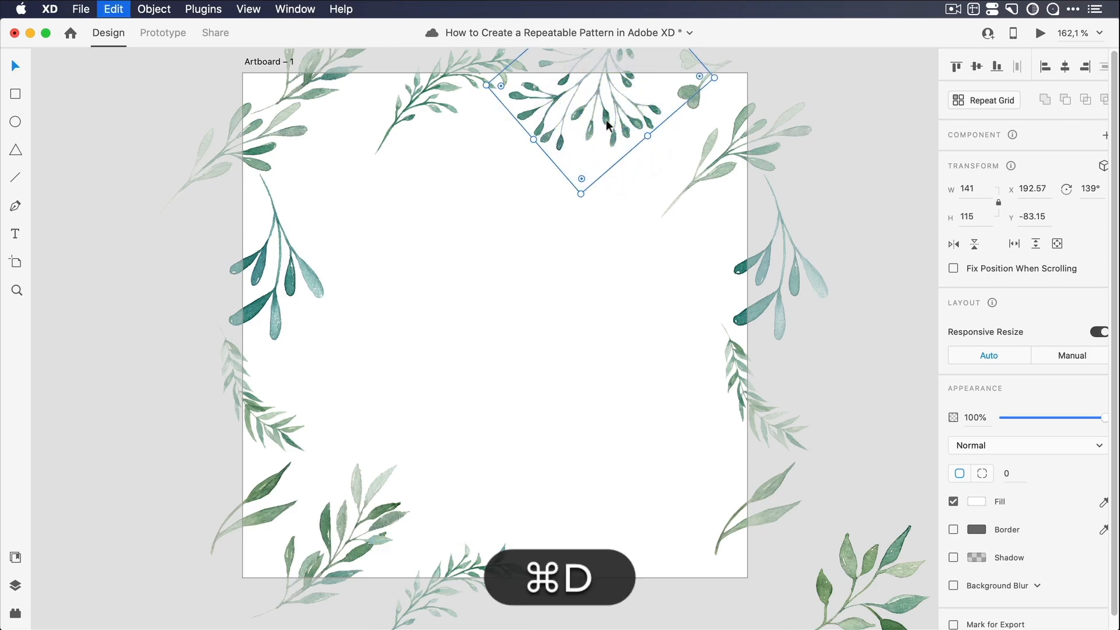
click(1038, 217)
text(+400)
key(Return)
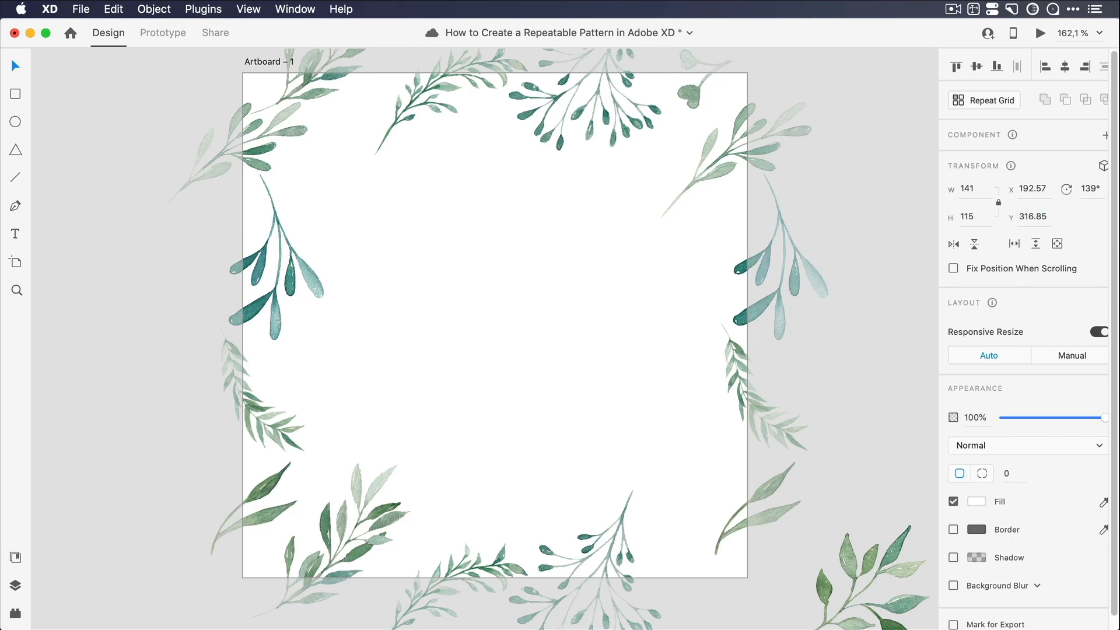
- Duplicate the small heart-leaf sprig on the artboard's top edge and add 400 to the copy's Y position
click(695, 87)
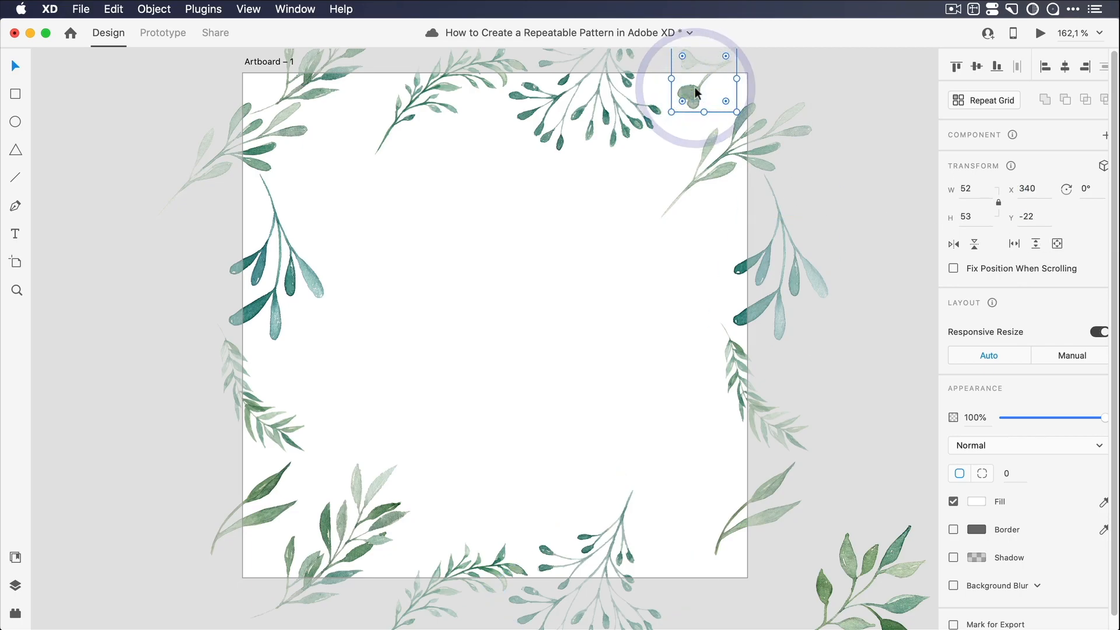
key(super+d)
click(1029, 220)
key(Right)
text(+400)
key(Return)
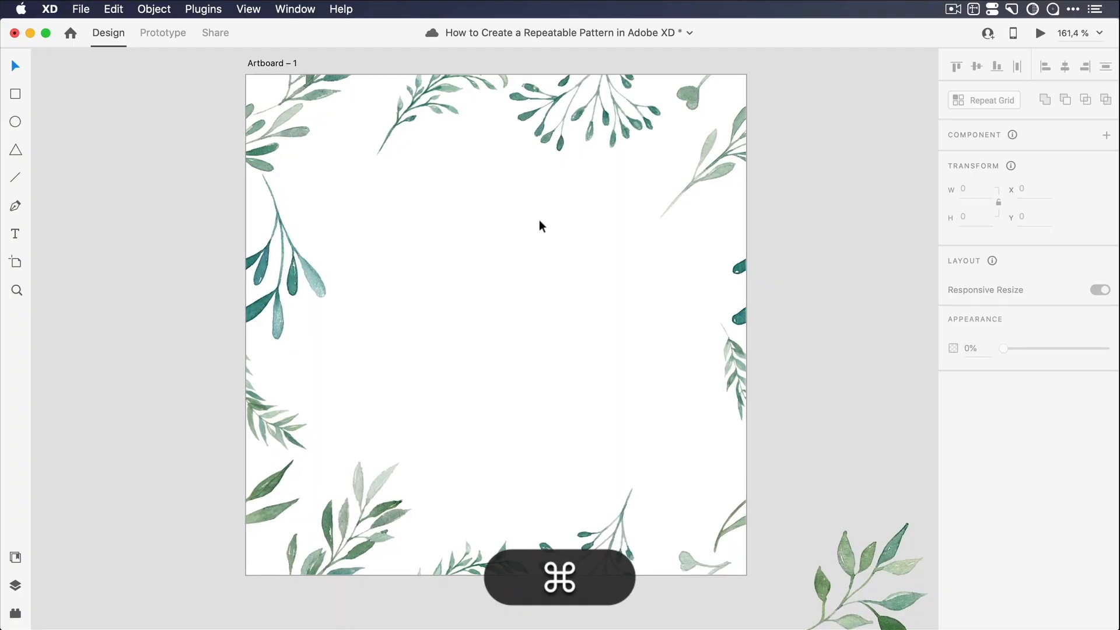
- Place the loose green leafy sprig in the upper left of the artboard's empty centre, rotated -15°
scroll(540, 225, down, 1)
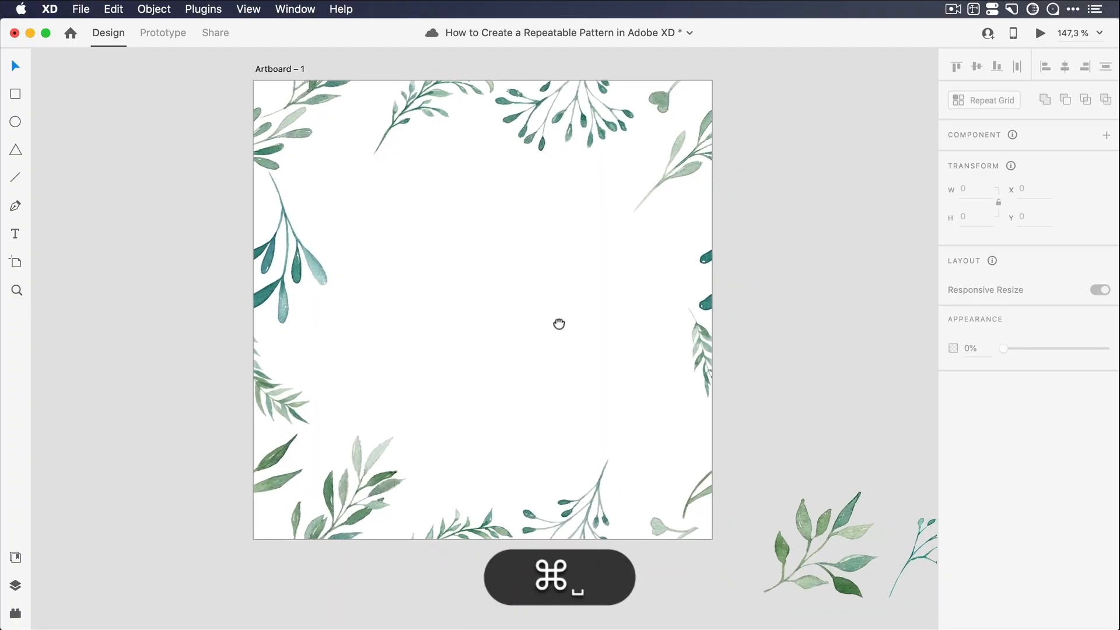
drag(570, 327, 447, 260)
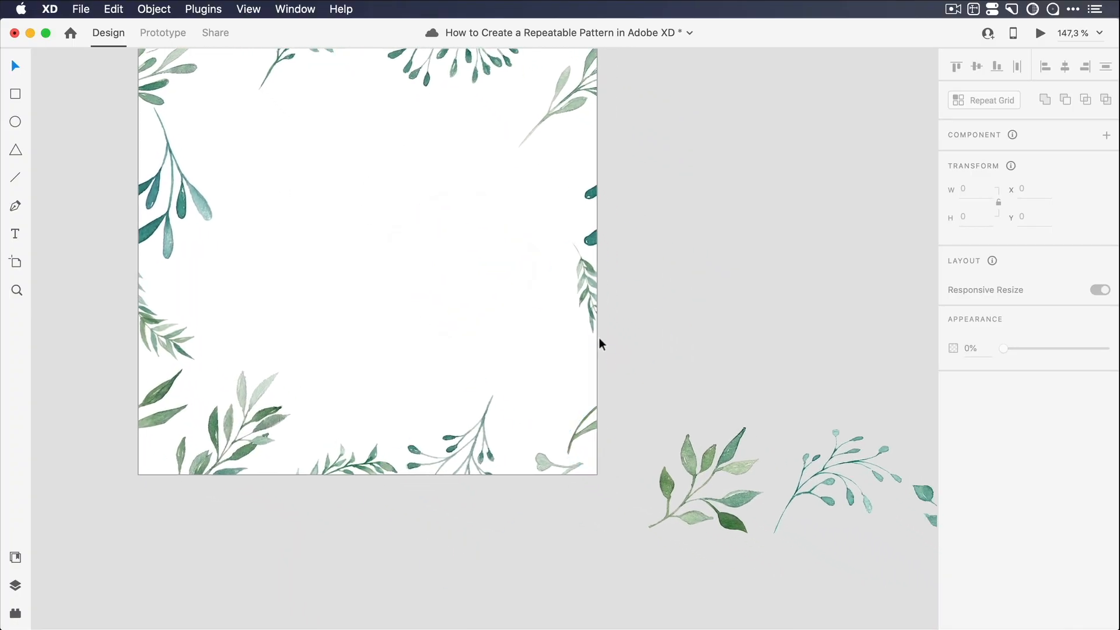
drag(707, 453, 301, 129)
drag(360, 205, 370, 179)
drag(294, 126, 279, 132)
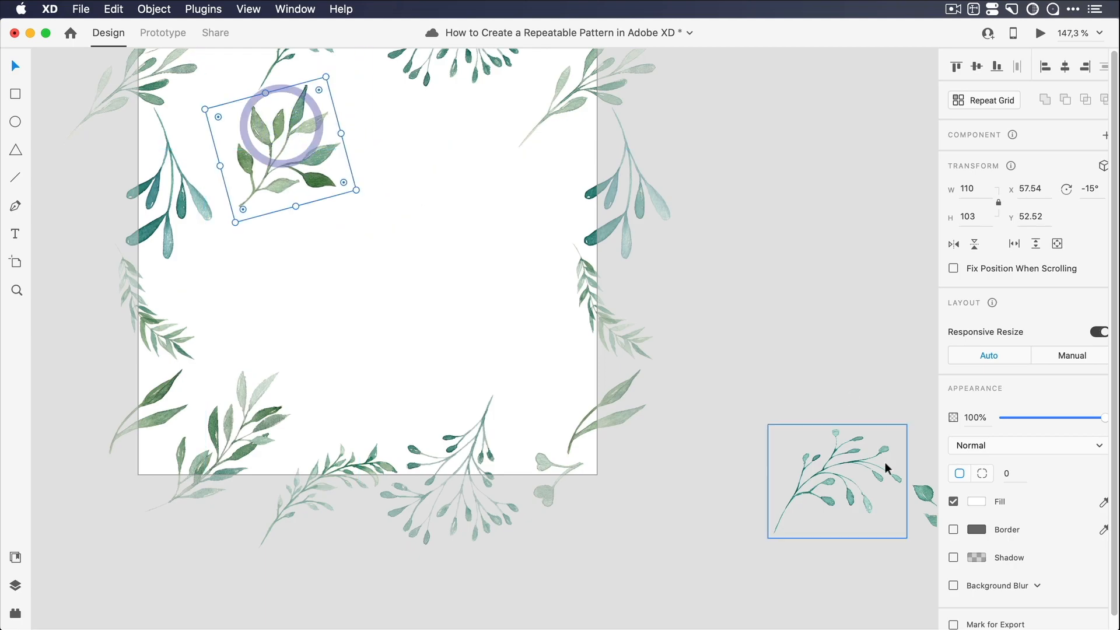
- Place the teal budded sprig below the green leafy sprig and the broad-leaved teal sprig near the artboard's lower centre
drag(855, 492, 290, 284)
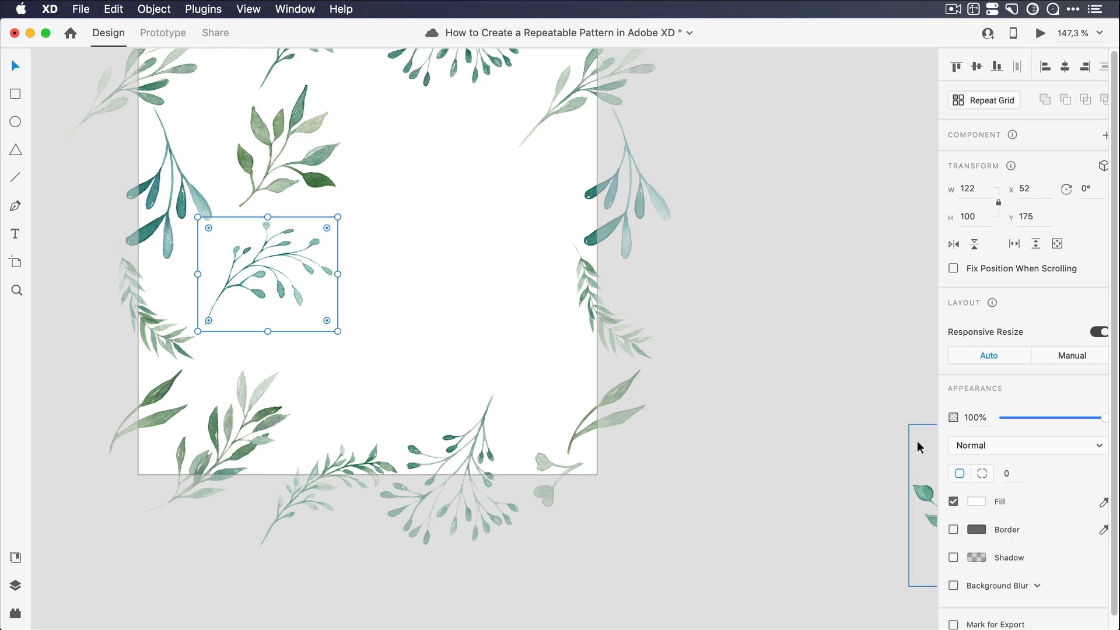
drag(923, 492, 312, 337)
click(825, 302)
- Place the teal heart-leaved sprig inside the artboard's upper centre and rotate it so its stem points to the upper left
scroll(811, 301, down, 5)
drag(823, 307, 656, 298)
drag(776, 385, 387, 190)
click(430, 270)
click(420, 247)
drag(426, 260, 387, 200)
click(666, 216)
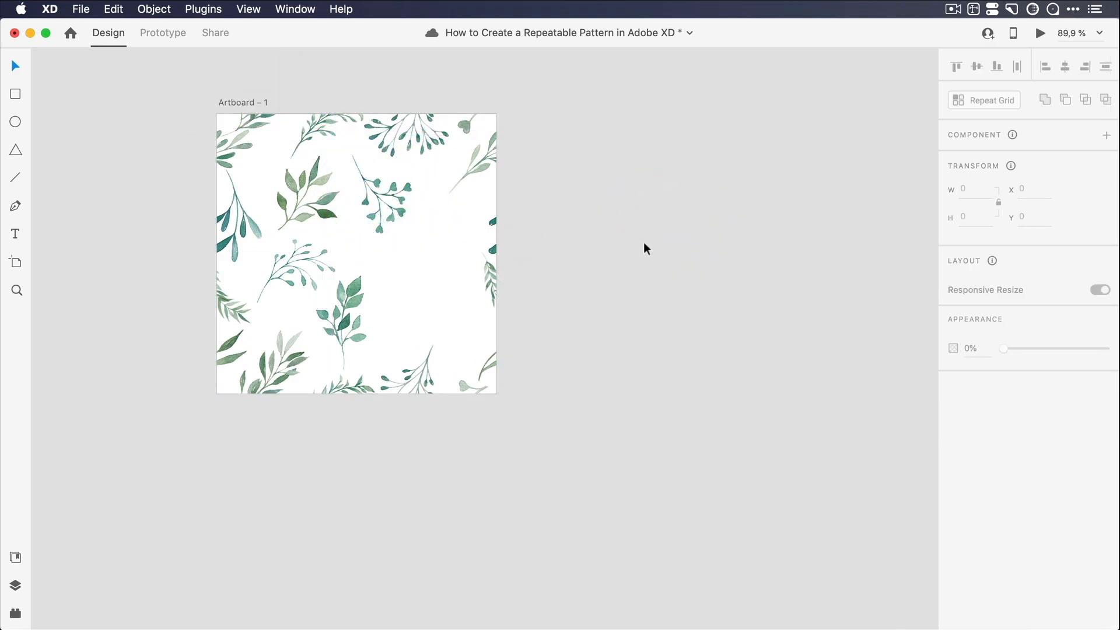
- Duplicate the green leafy sprig inside the artboard and place the copy in the empty lower right area
click(295, 185)
key(super+d)
drag(294, 186, 411, 283)
click(563, 244)
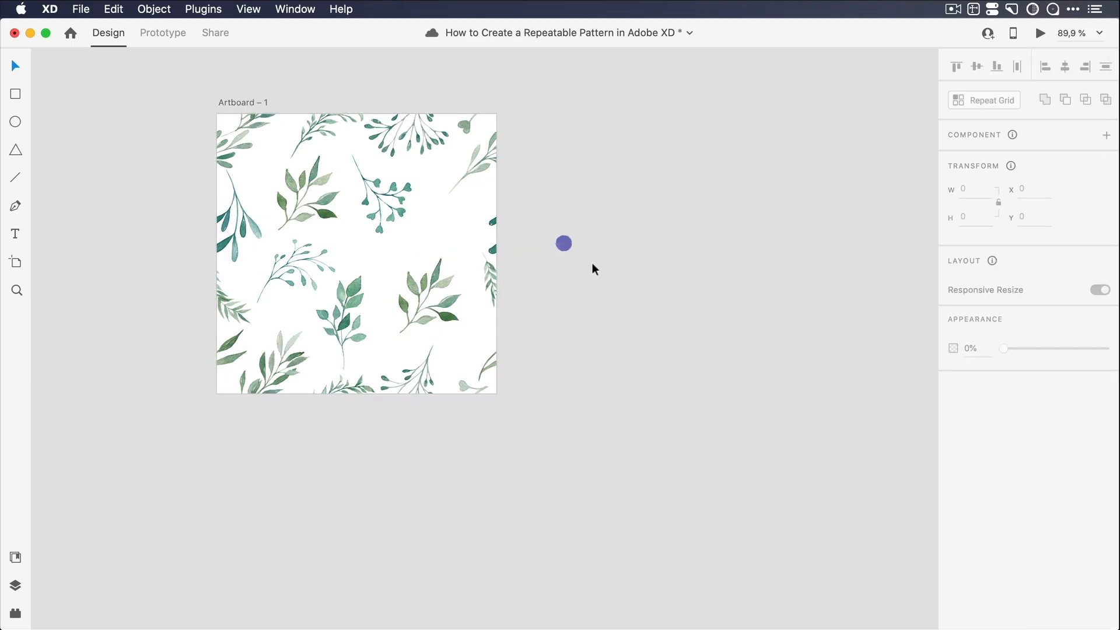
- Shrink and rotate the copied green leafy sprig, and move it up beside the heart-leaved sprig near the right edge
click(442, 310)
drag(472, 323, 420, 241)
drag(418, 293, 452, 234)
- Duplicate the teal budded sprig, place the copy in the artboard's lower right, and rotate its stem to the upper right
click(286, 274)
key(super+d)
drag(289, 277, 452, 298)
drag(473, 343, 419, 294)
click(699, 267)
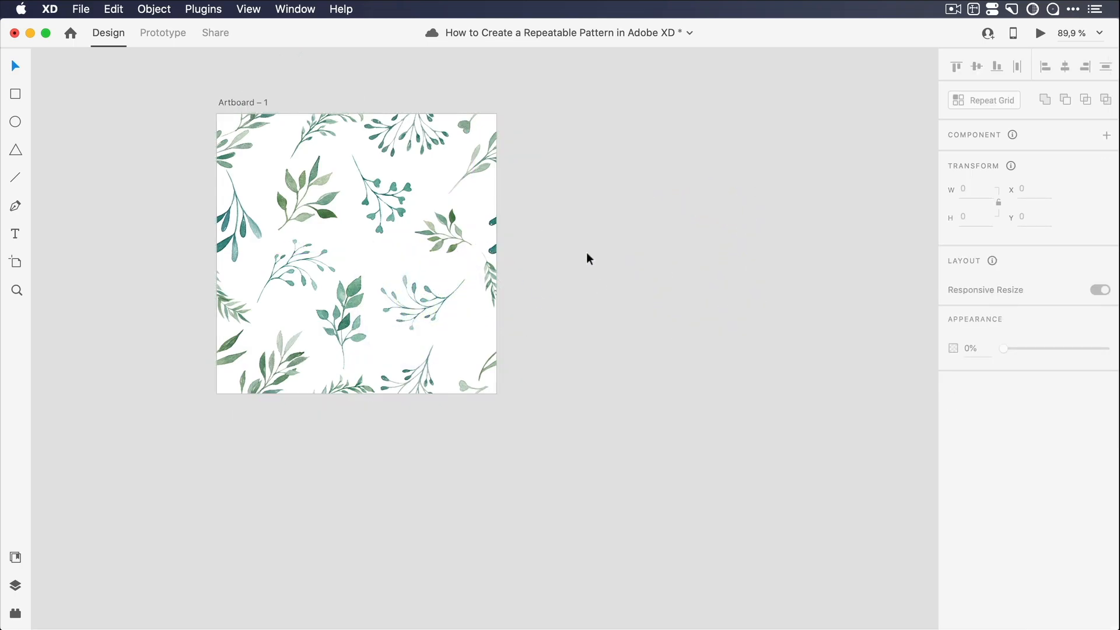
- Check the horizontal position of the grey-green sprig crossing the artboard's right edge
key(ctrl+1)
key(space)
drag(583, 175, 680, 257)
click(692, 180)
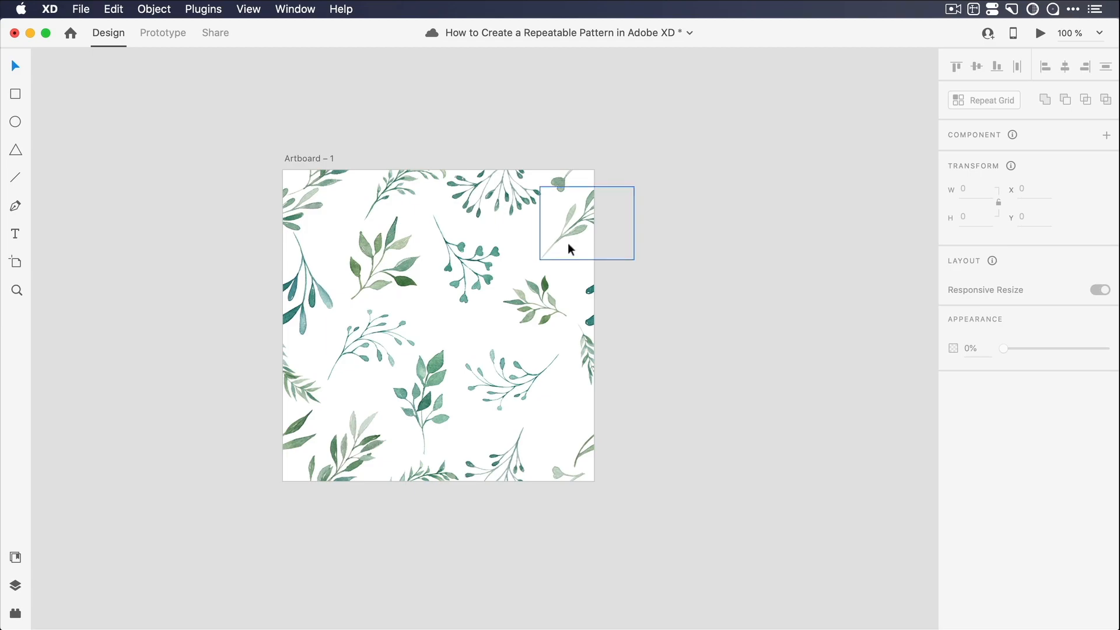
click(579, 230)
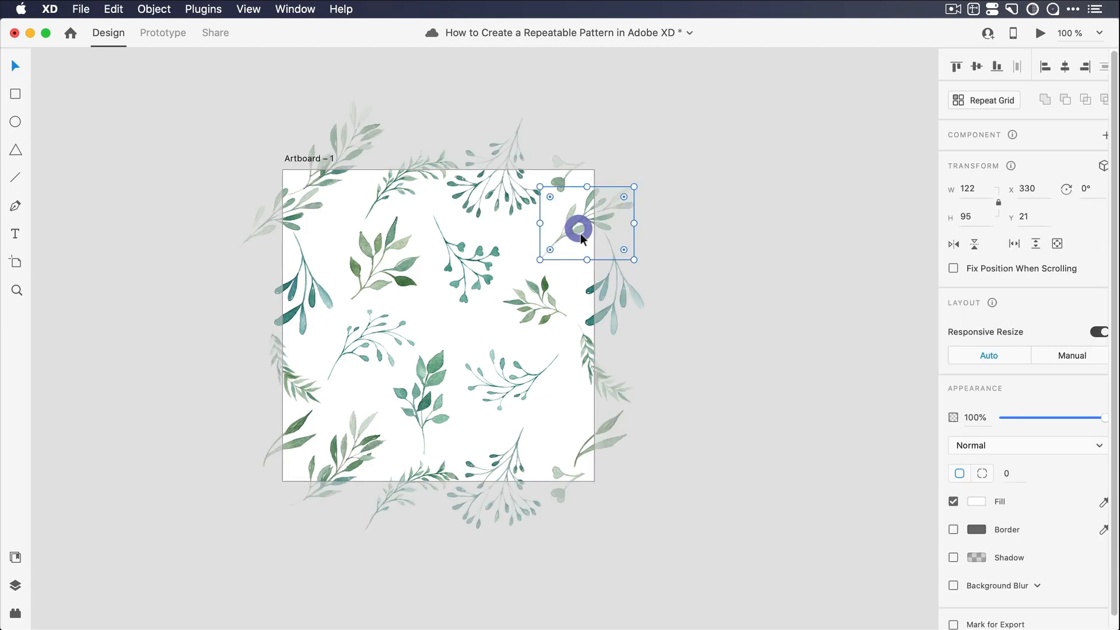
click(1038, 188)
click(1042, 187)
text(+)
key(Escape)
click(721, 263)
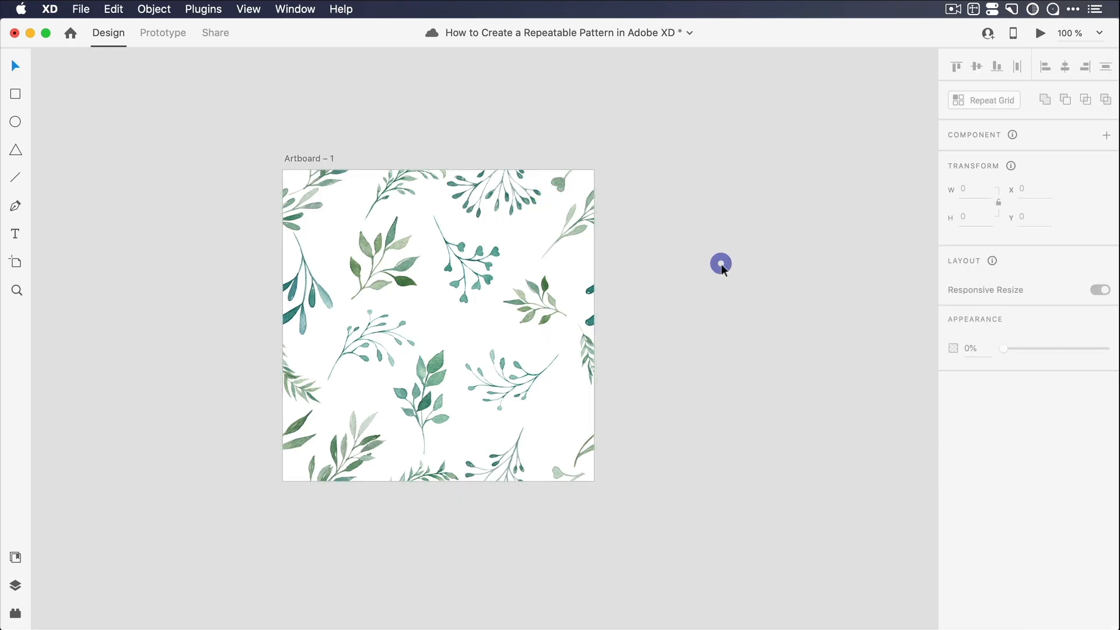
- Compare the sprigs crossing the artboard's left edge with their copies on the right edge, and examine the sprigs filling the interior
click(326, 295)
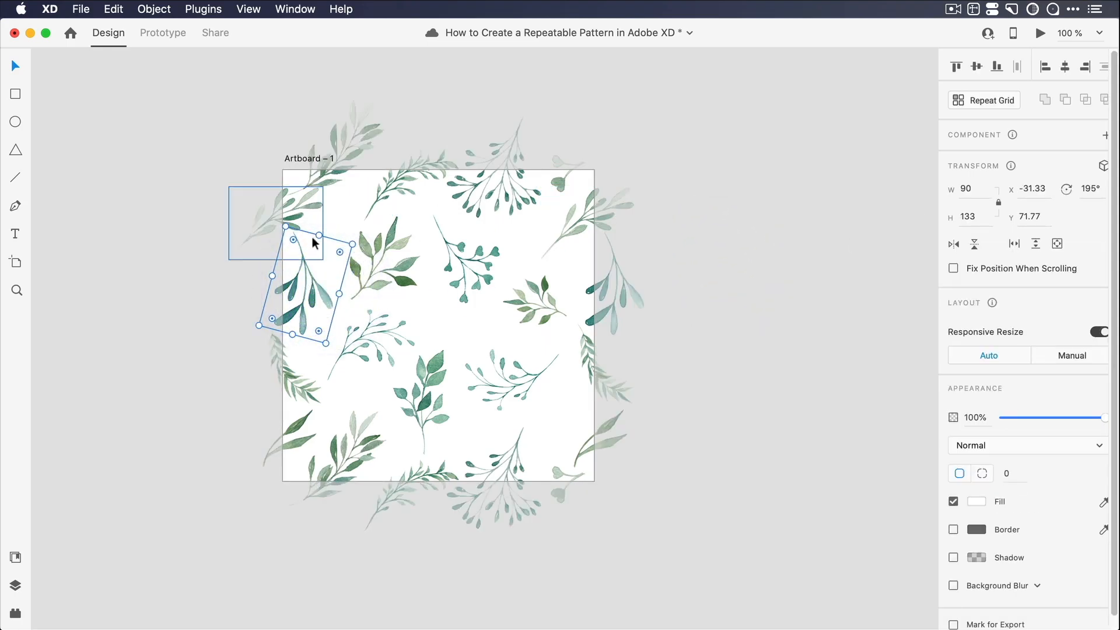
click(301, 200)
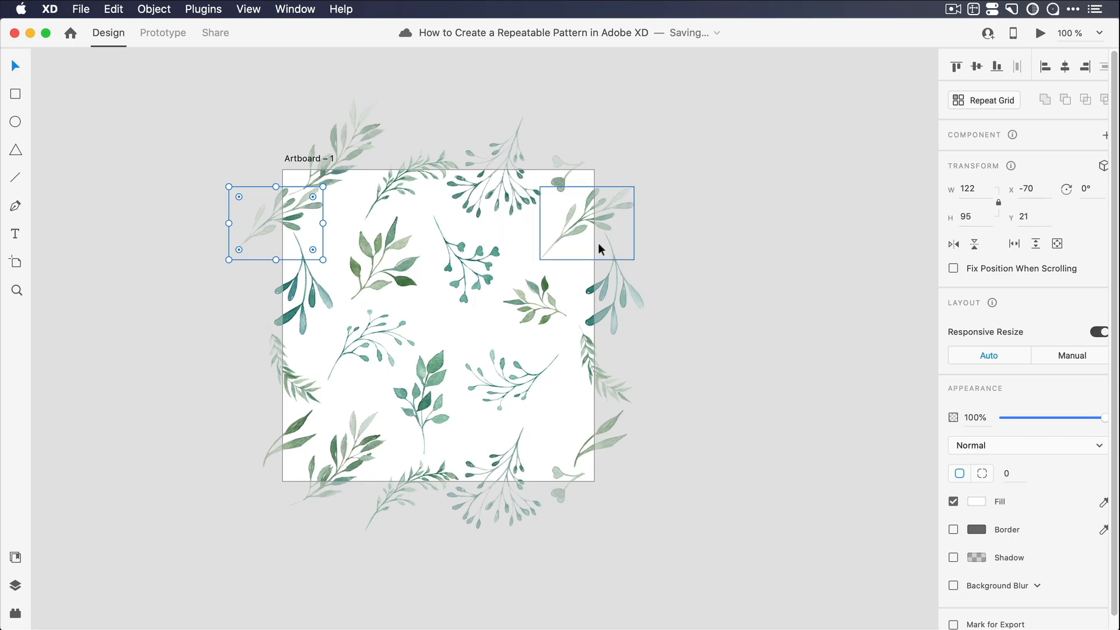
click(581, 225)
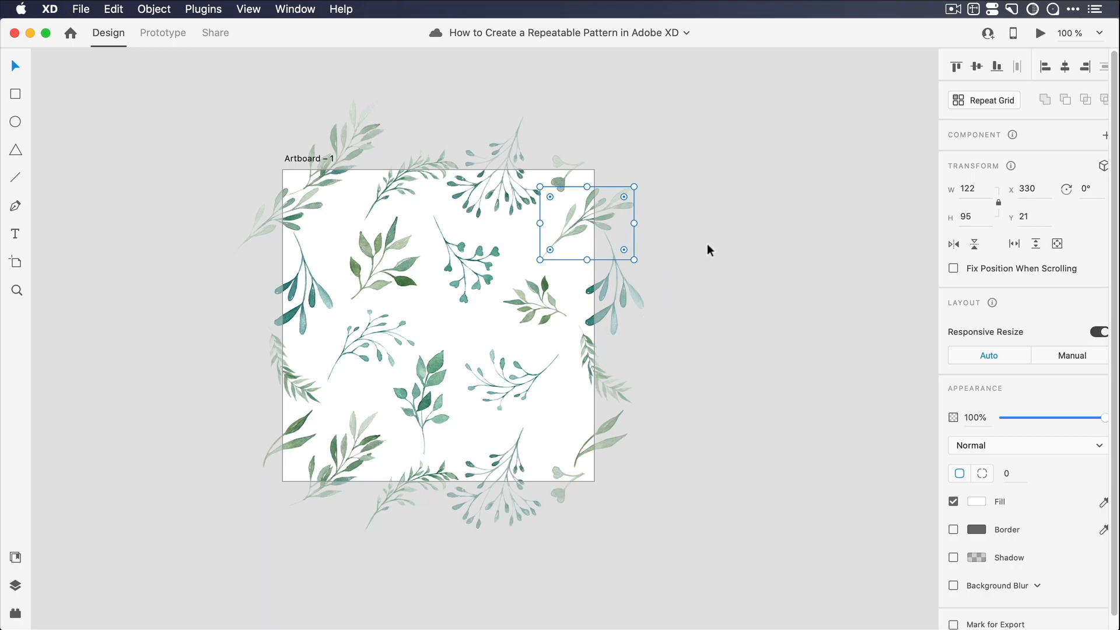
click(315, 292)
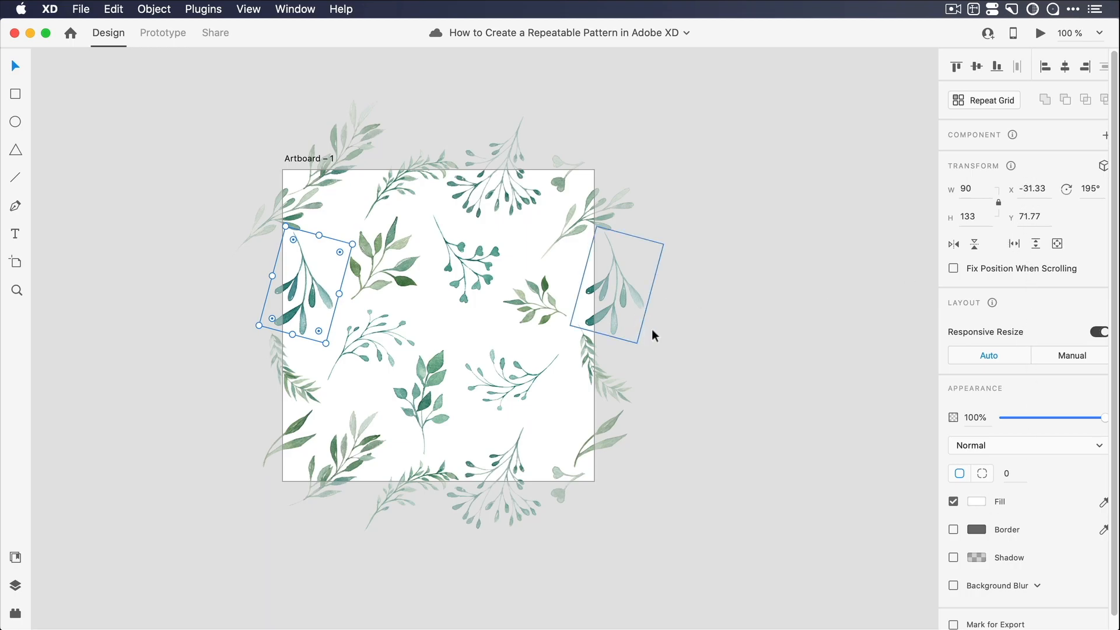
scroll(346, 263, up, 2)
scroll(346, 264, up, 5)
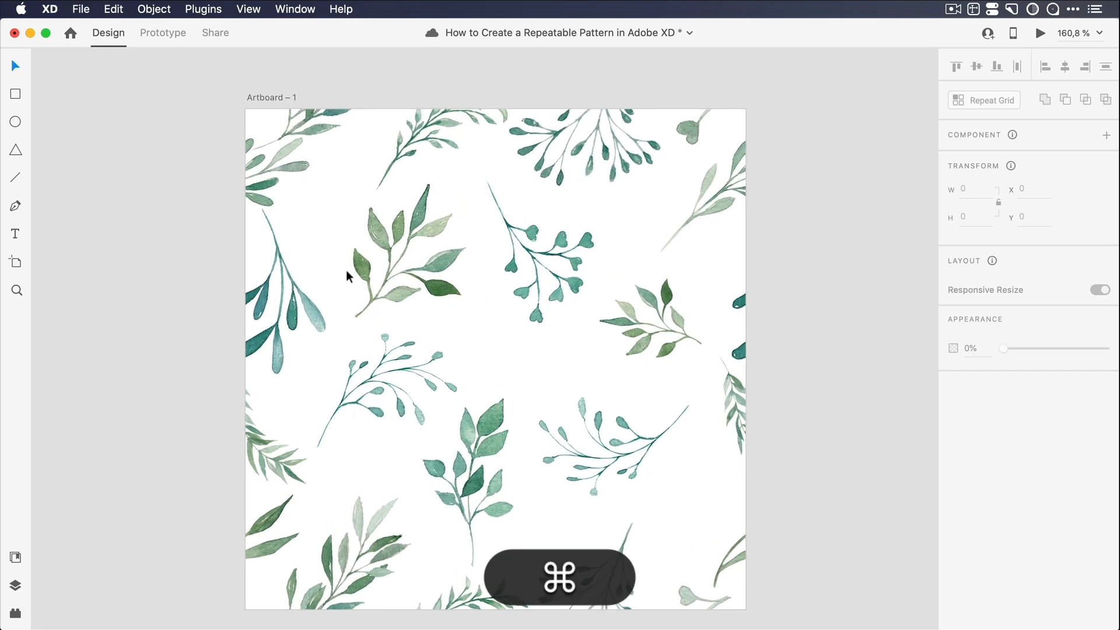
drag(560, 408, 530, 383)
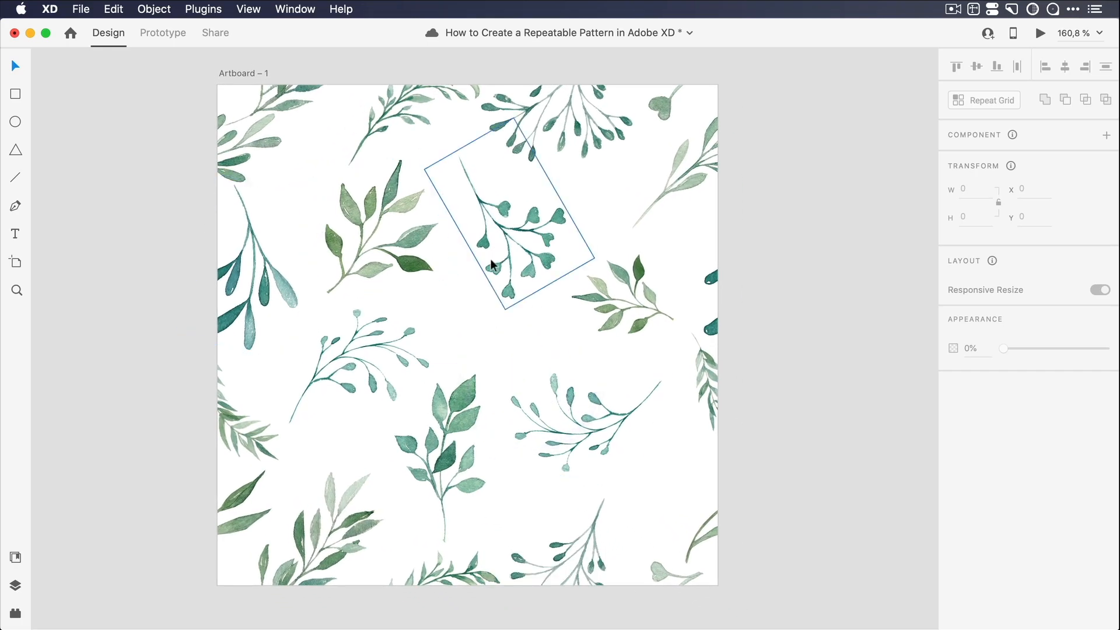
click(534, 256)
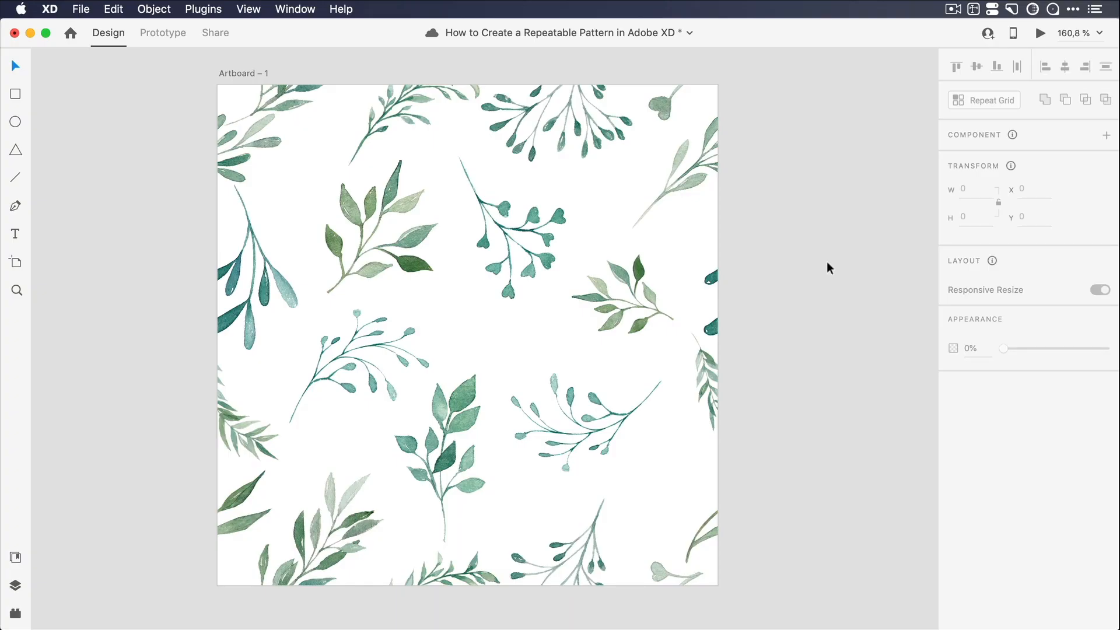
- Export the artboard as a JPG named pattern at 100 % quality for Design into the Pattern folder
ctrl+scroll(827, 264, down, 2)
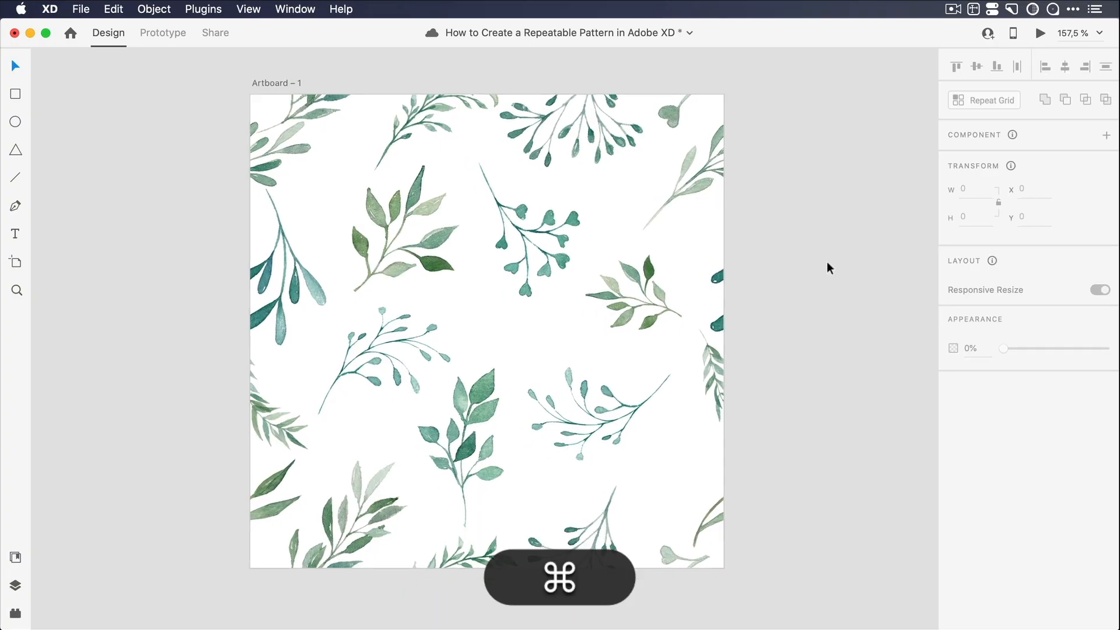
super+scroll(826, 262, down, 3)
drag(826, 262, 506, 227)
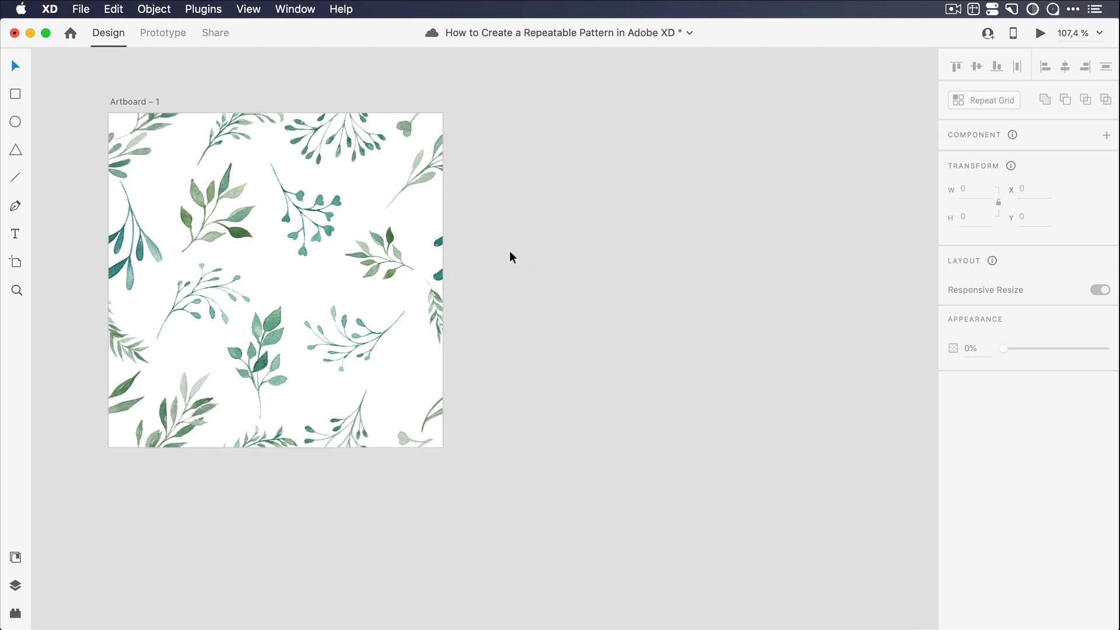
super+scroll(509, 253, down, 2)
drag(509, 254, 434, 220)
click(93, 81)
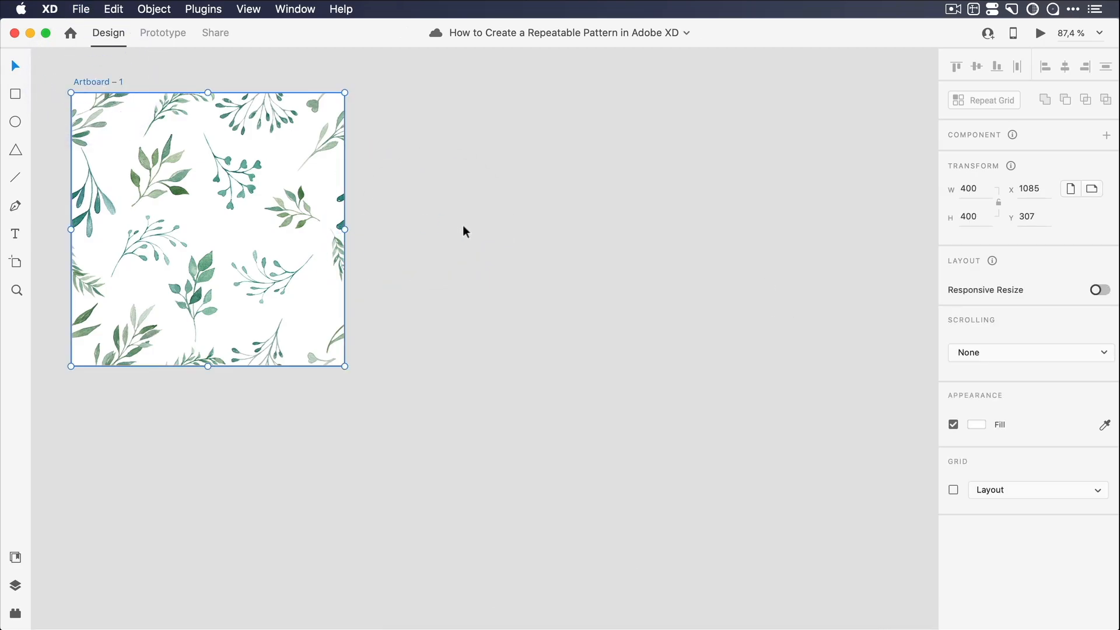
key(super+e)
text(pattern)
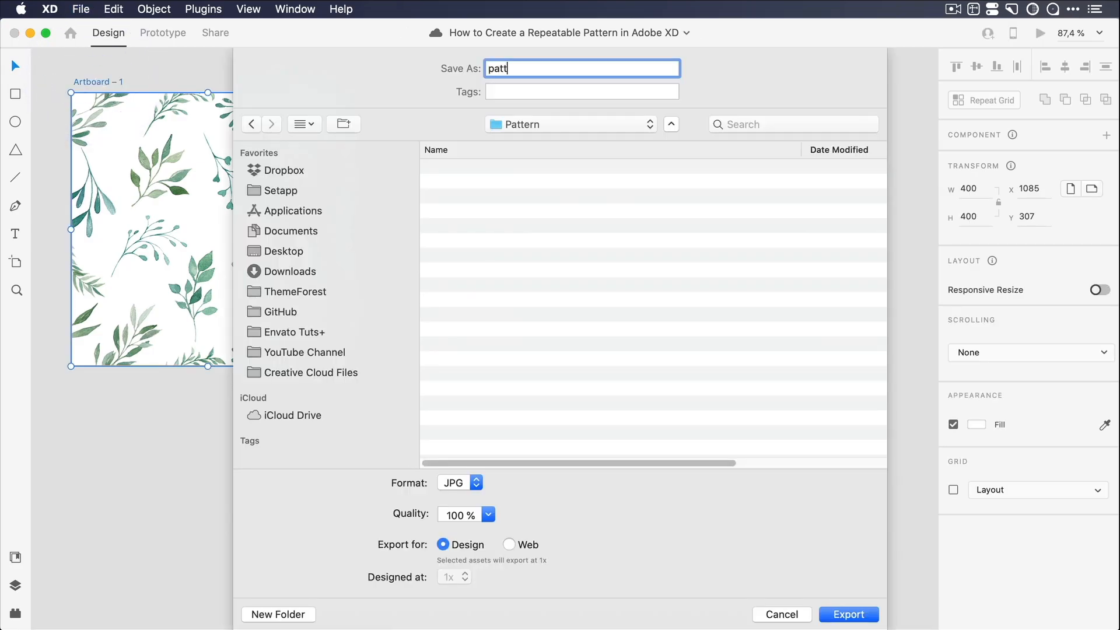
click(473, 485)
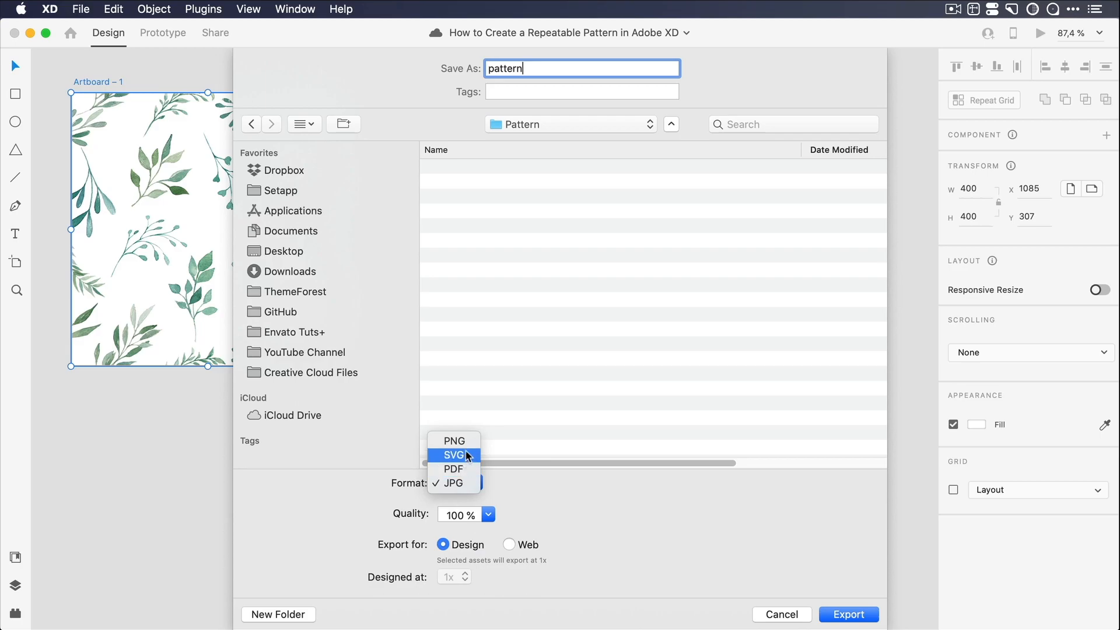
click(580, 478)
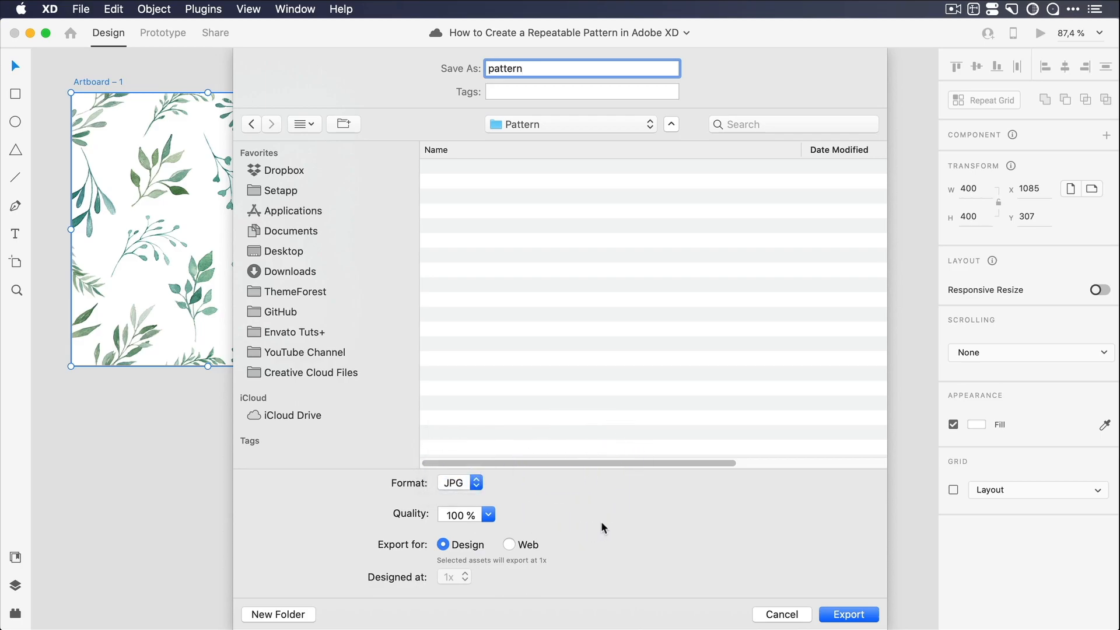
click(847, 614)
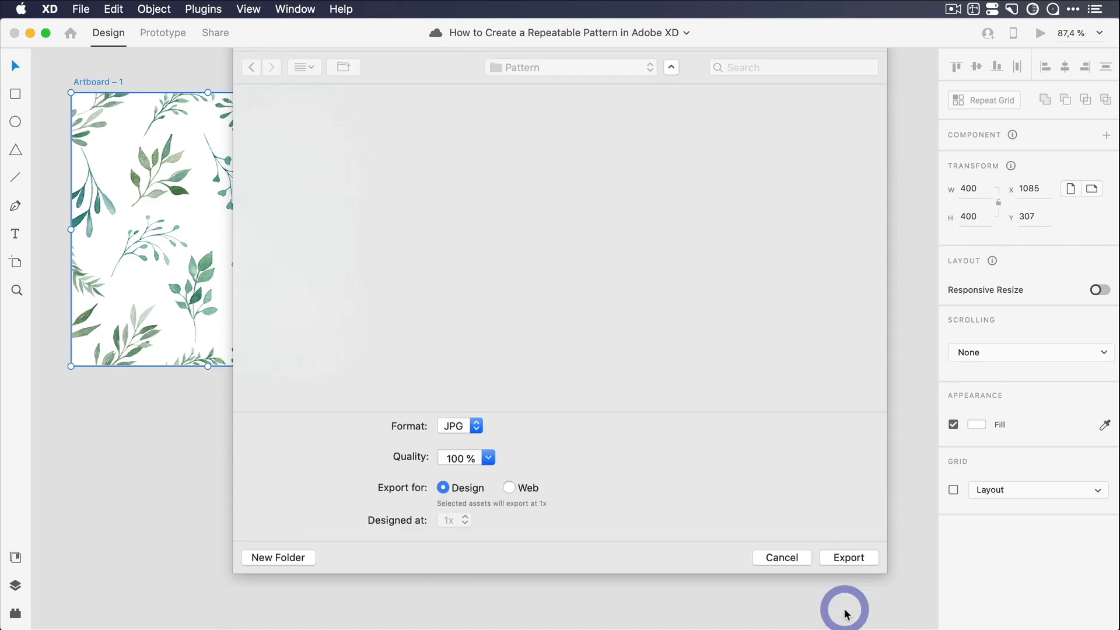
- Bring the exported pattern.jpg from the Pattern folder onto the empty canvas beside the artboard, aligned with its upper edge
click(522, 220)
scroll(597, 240, right, 5)
click(284, 628)
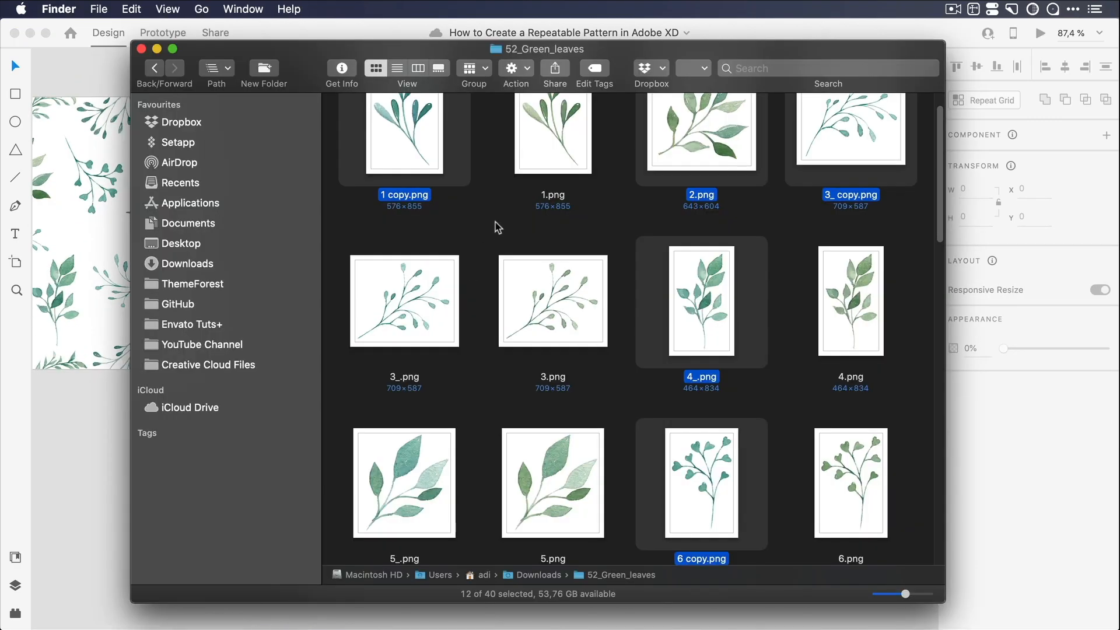
click(496, 194)
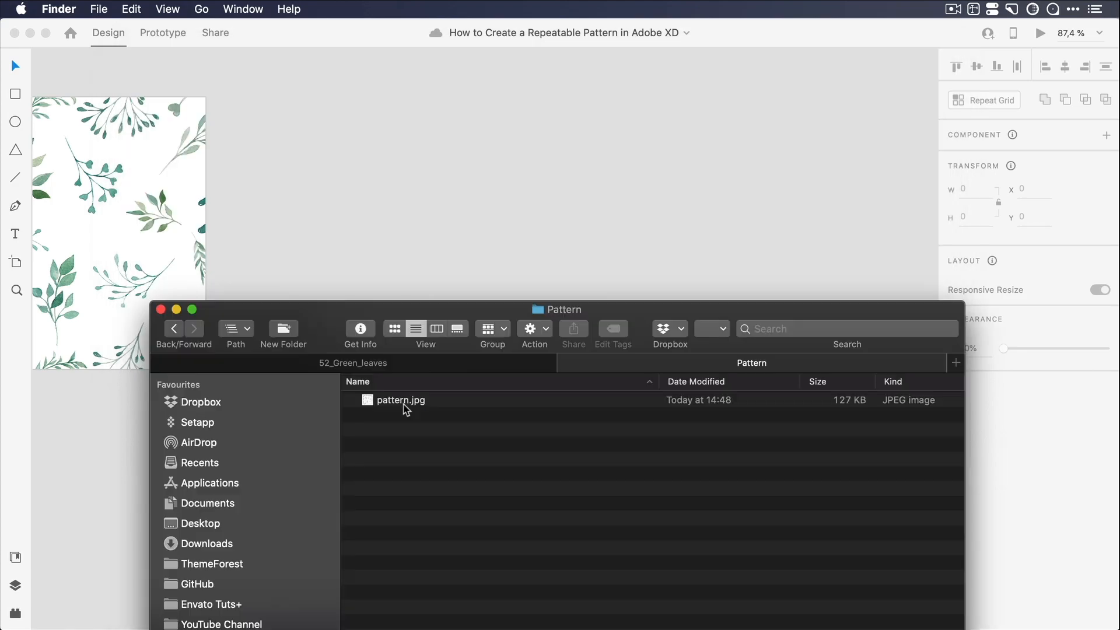
drag(403, 402, 481, 161)
drag(505, 213, 342, 166)
- Turn the imported pattern image into a Repeat Grid, extend it horizontally across the canvas, and close the gaps between its columns
click(992, 101)
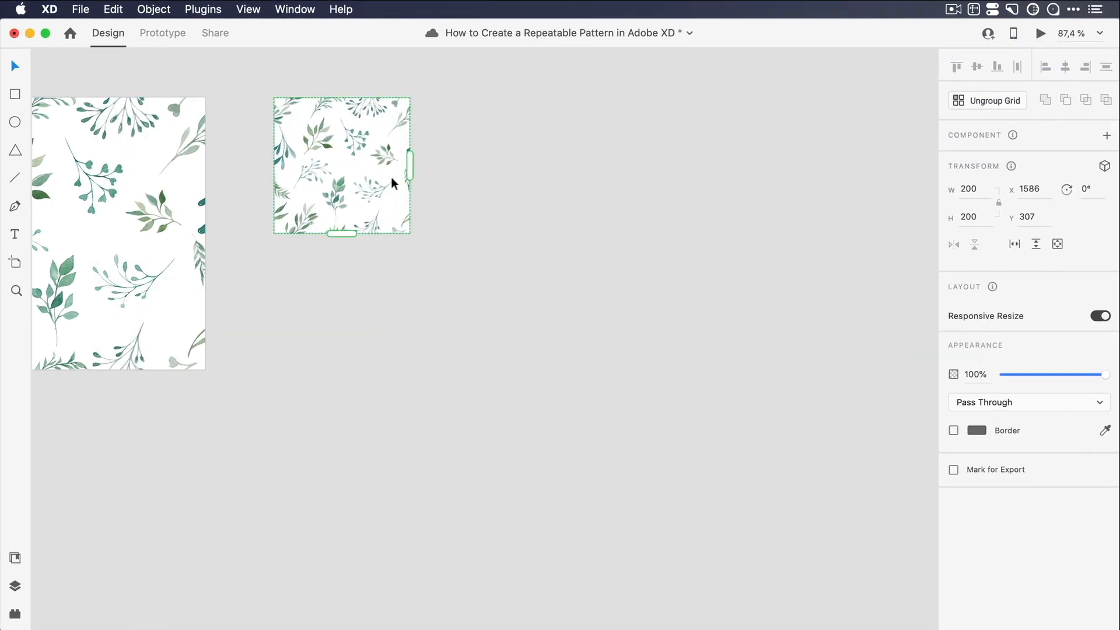
drag(410, 165, 932, 167)
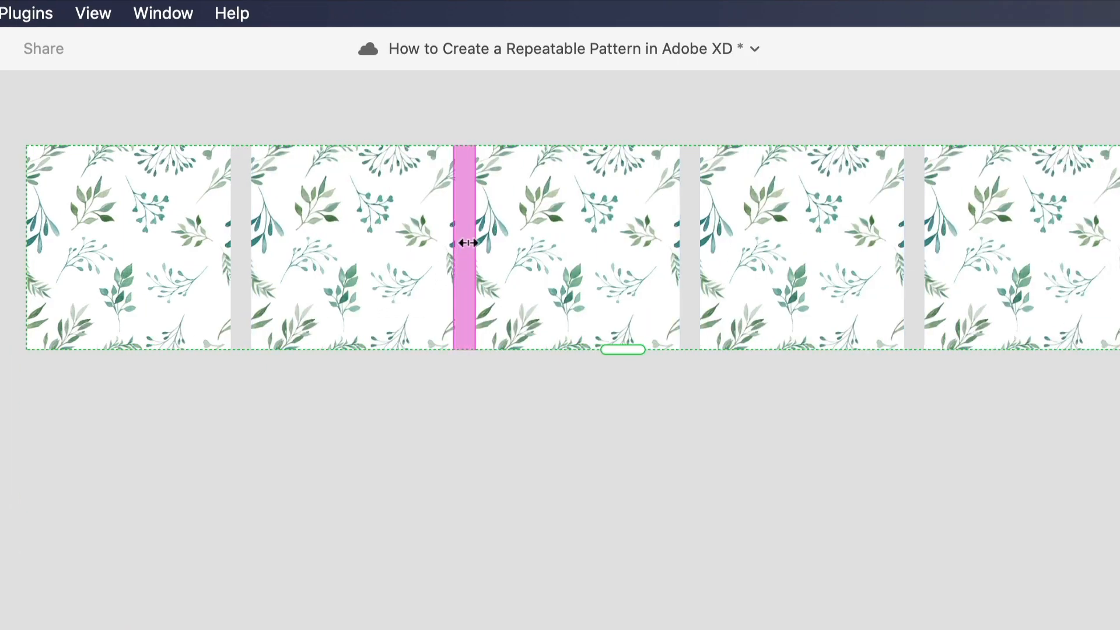
drag(467, 243, 426, 245)
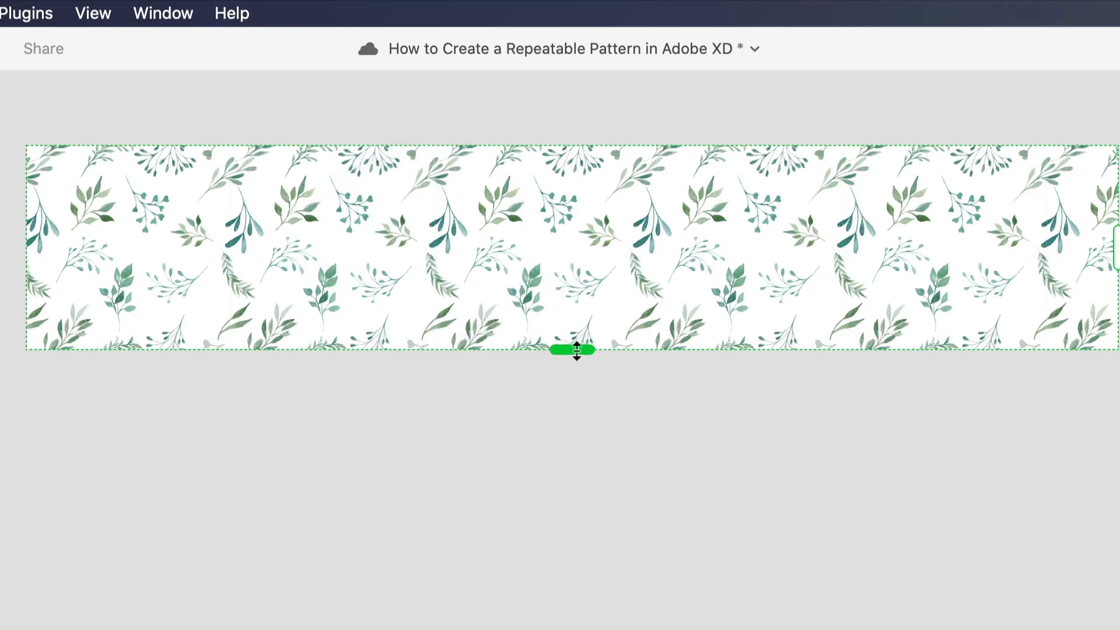
- Extend the Repeat Grid downward into several rows and close the gaps between the rows
drag(574, 348, 575, 622)
drag(454, 370, 452, 338)
click(95, 129)
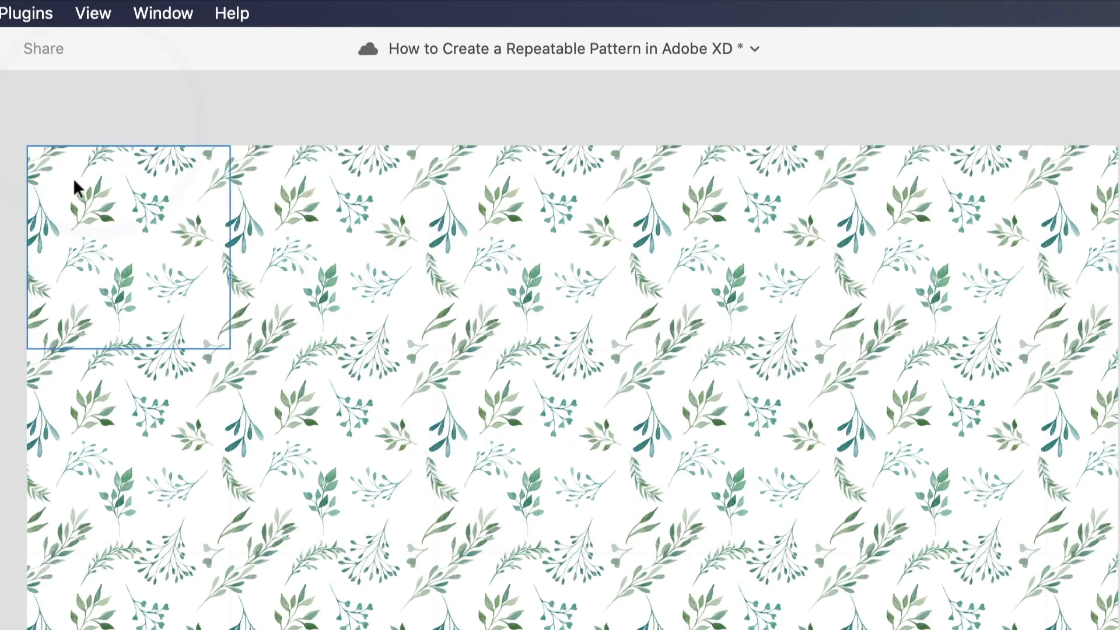
- Examine the seams of the repeated pattern up close and compare them with the paired edge sprigs on the original artboard
key(super+1)
scroll(129, 248, up, 5)
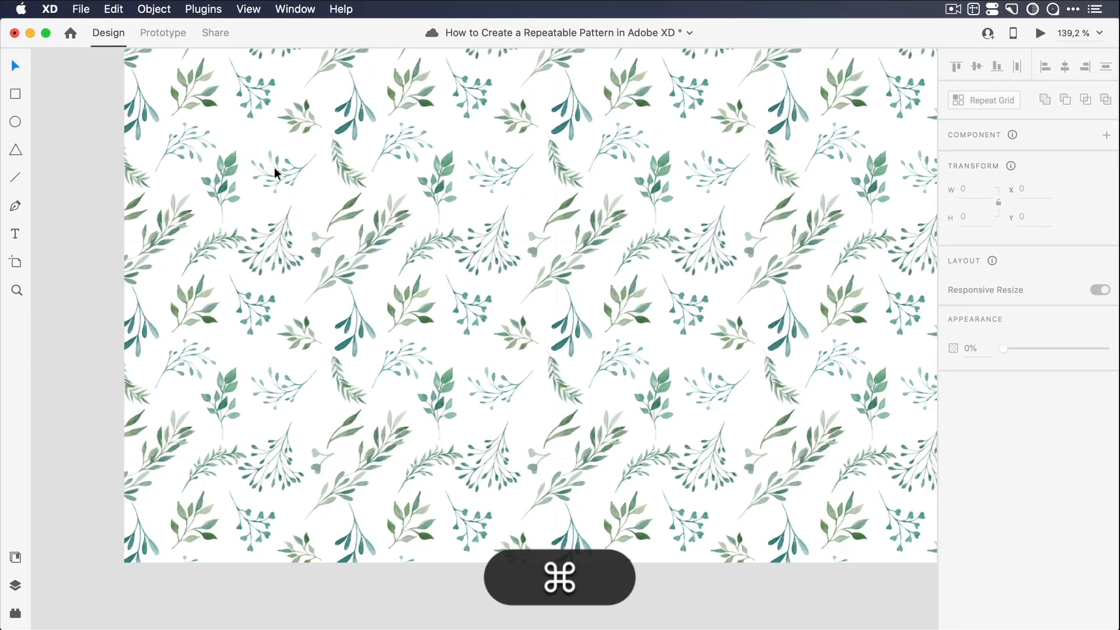
scroll(272, 164, up, 3)
drag(353, 193, 453, 263)
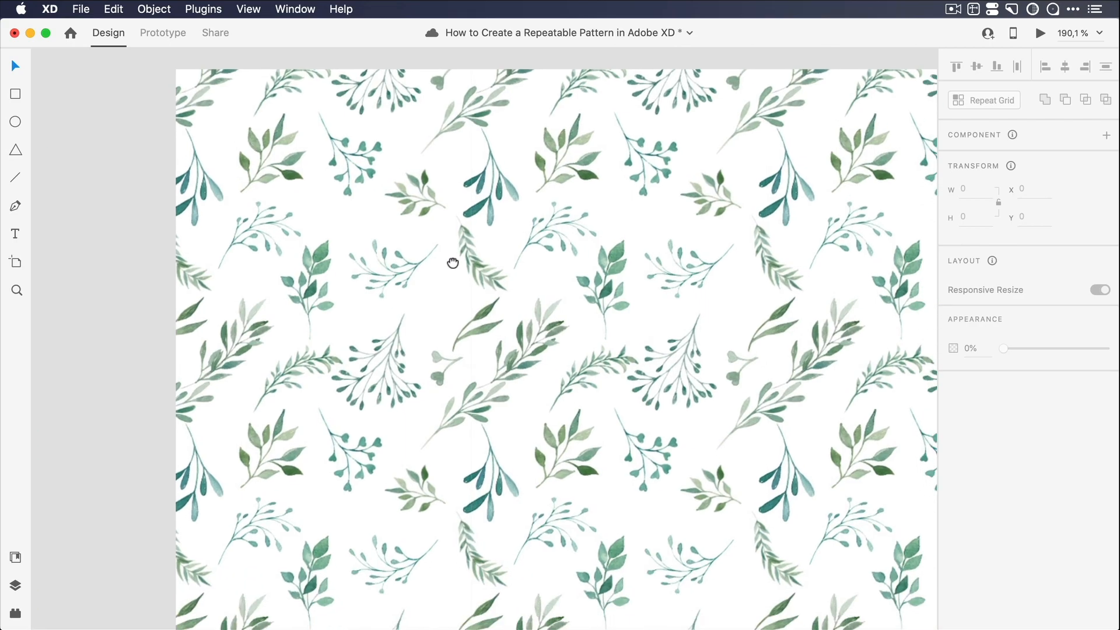
click(457, 50)
drag(175, 218, 813, 237)
drag(446, 185, 528, 108)
scroll(538, 232, down, 3)
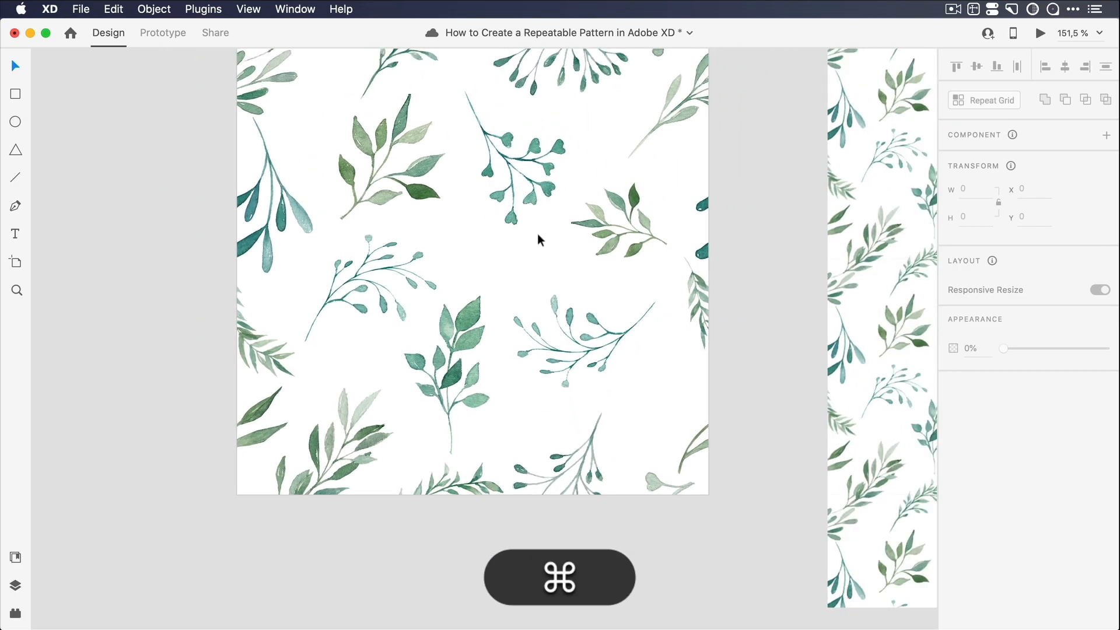
drag(477, 220, 436, 257)
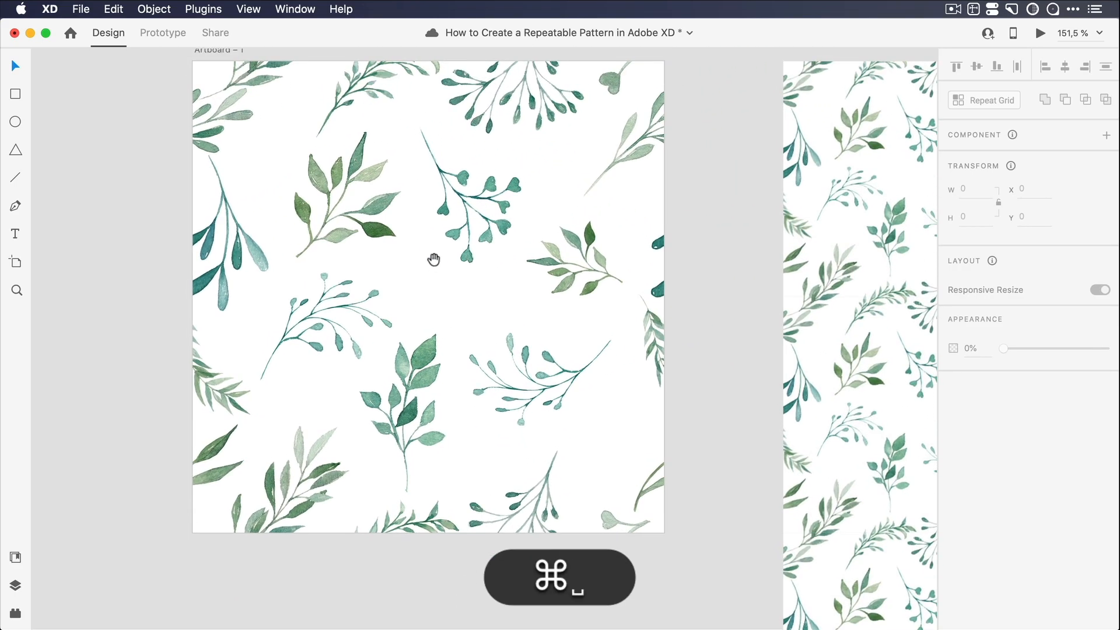
click(222, 240)
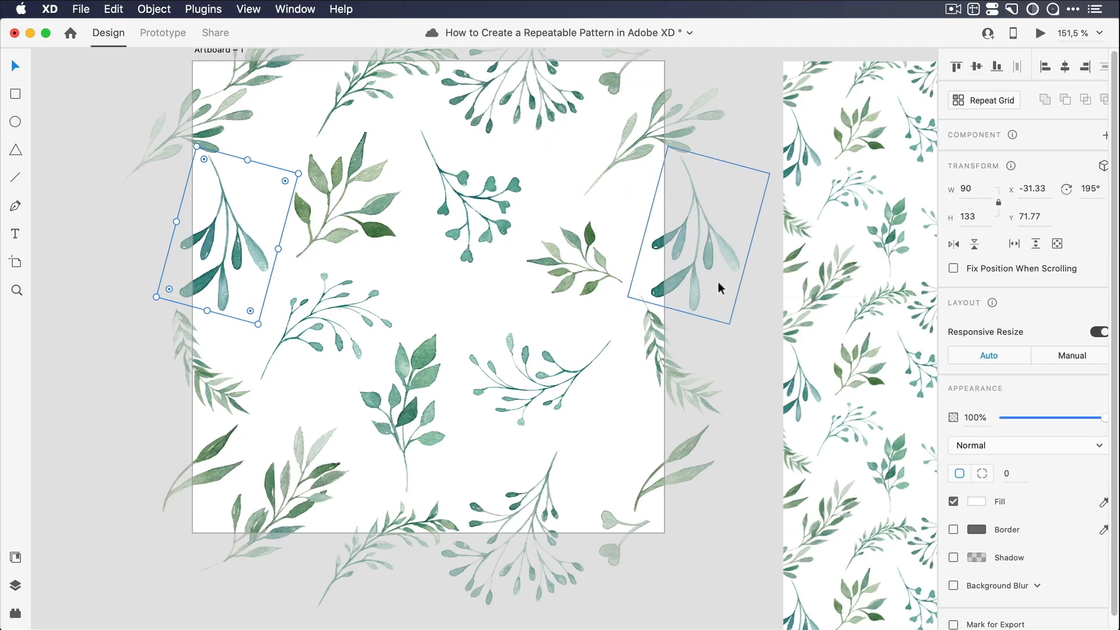
click(626, 209)
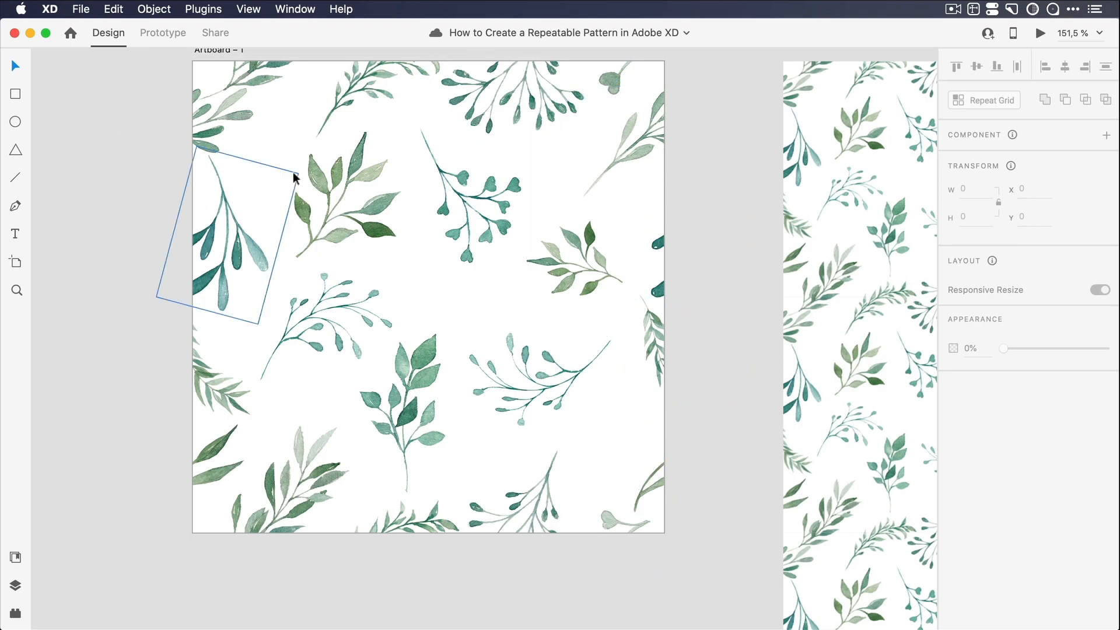
click(720, 208)
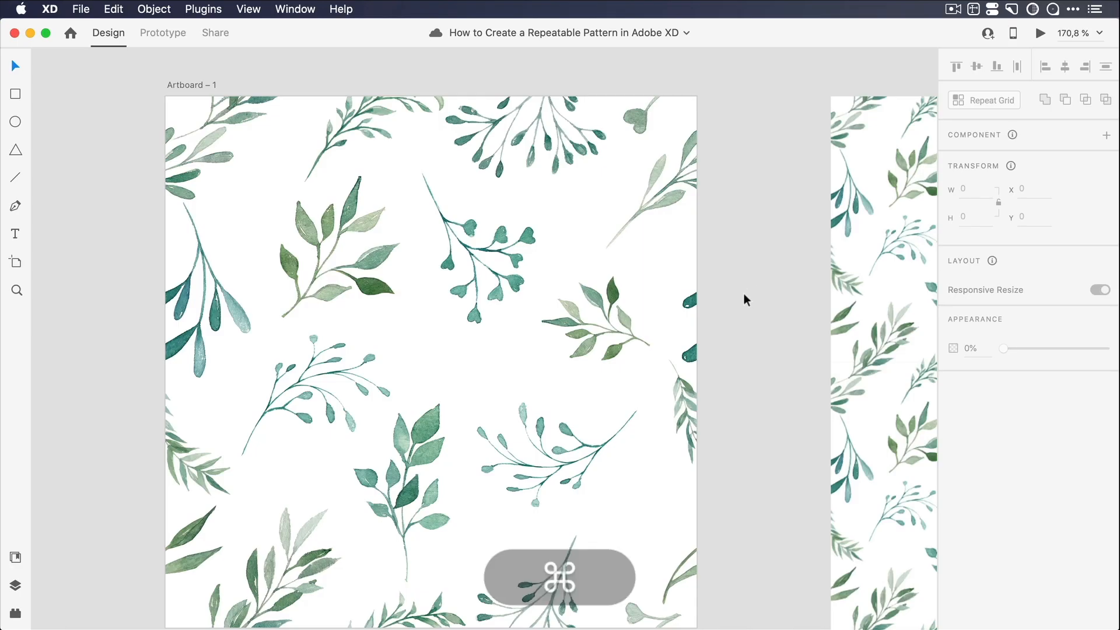
- Look over the complete repeated leaf pattern in the Repeat Grid
drag(743, 300, 303, 260)
scroll(612, 258, down, 5)
drag(695, 263, 337, 231)
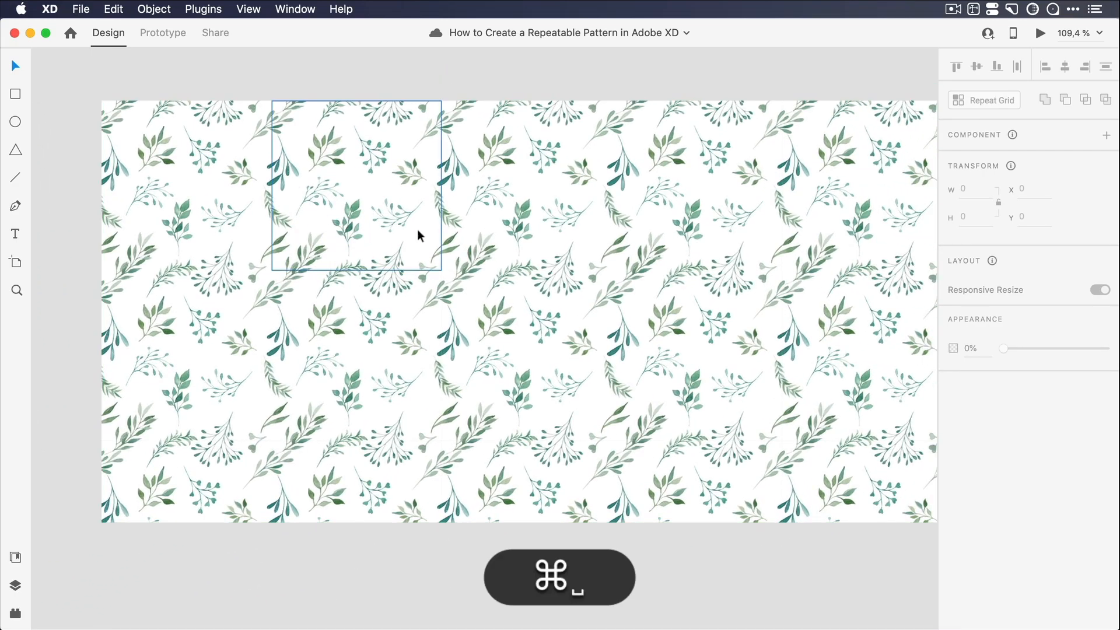
scroll(420, 230, down, 1)
scroll(420, 229, down, 1)
drag(391, 207, 372, 226)
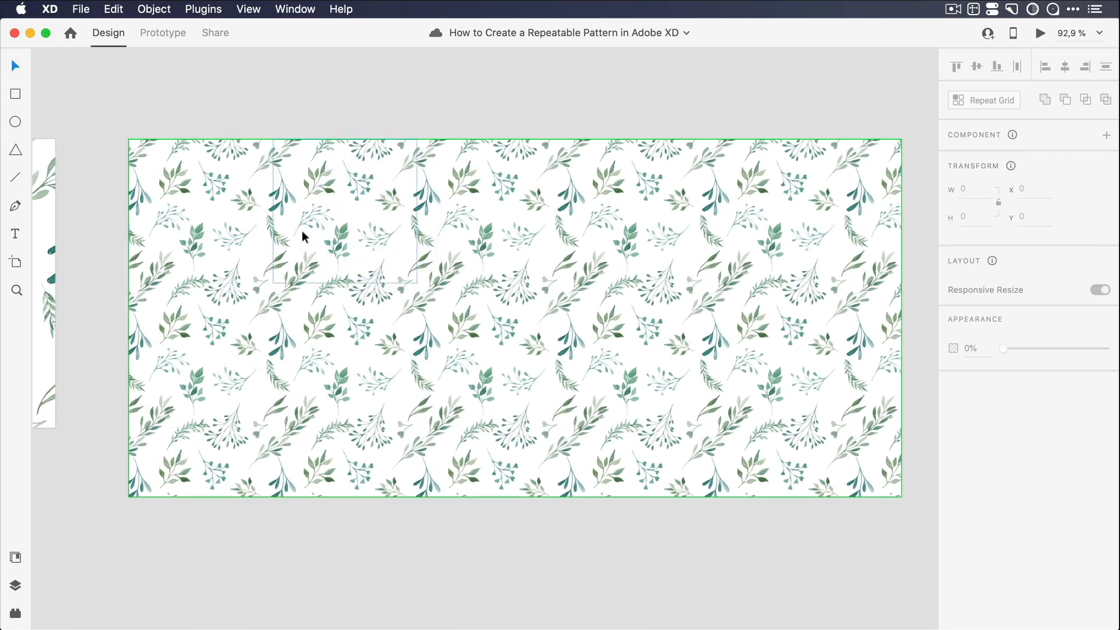
- Switch to Figma and draw a rectangle about 1115 × 755 inside the Desktop - 1 frame
click(147, 148)
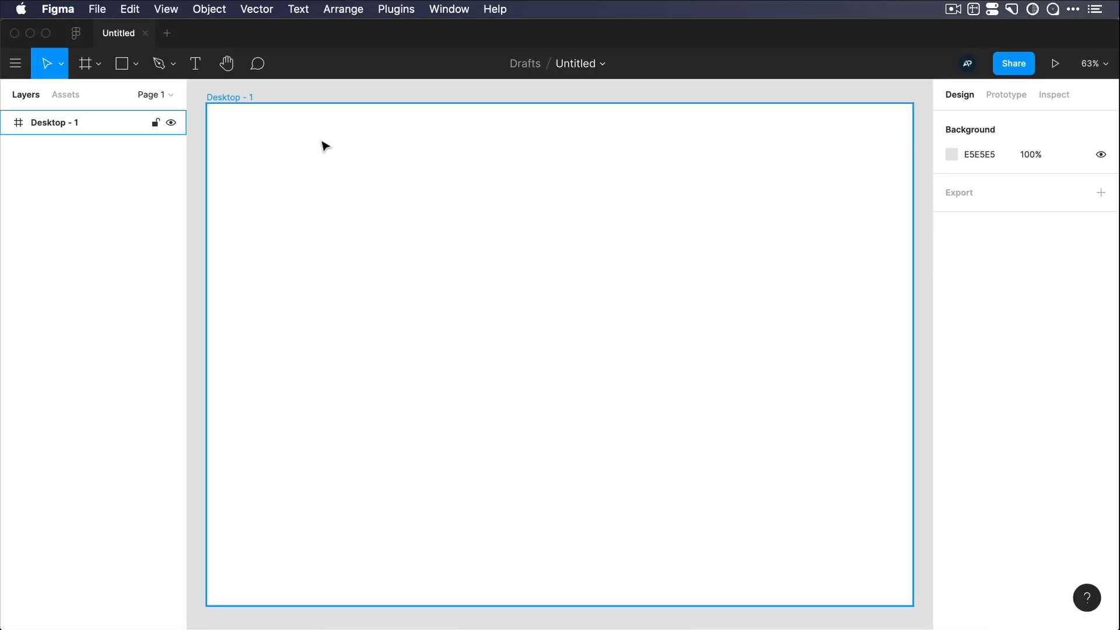
click(438, 222)
key(r)
drag(309, 165, 856, 534)
click(515, 273)
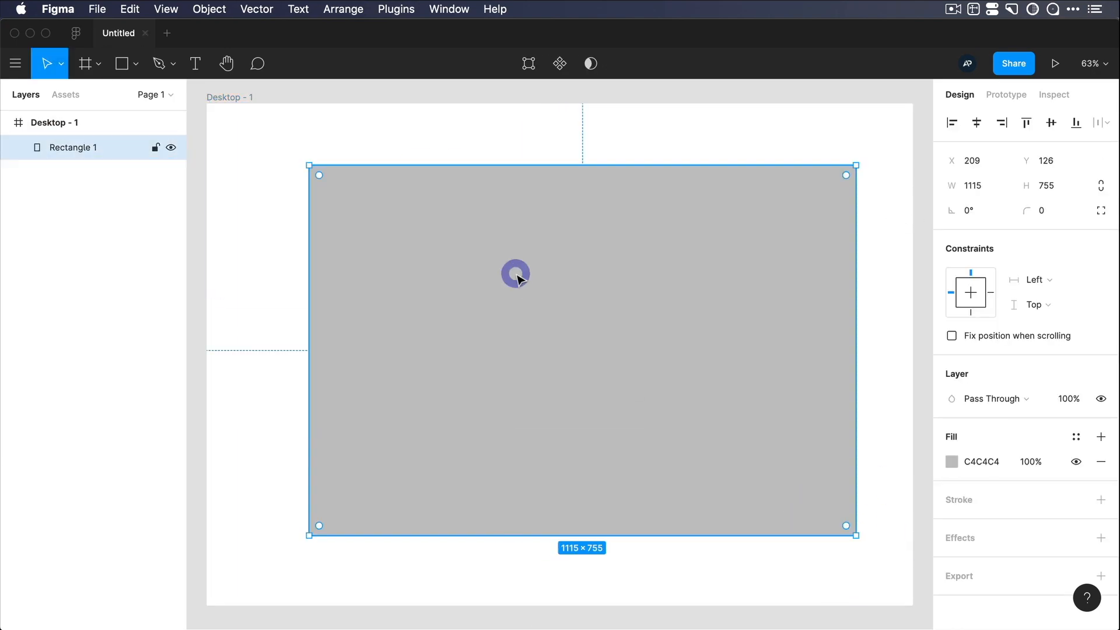
- Change the rectangle's fill from solid to image and load the exported leaf pattern file into it
click(952, 462)
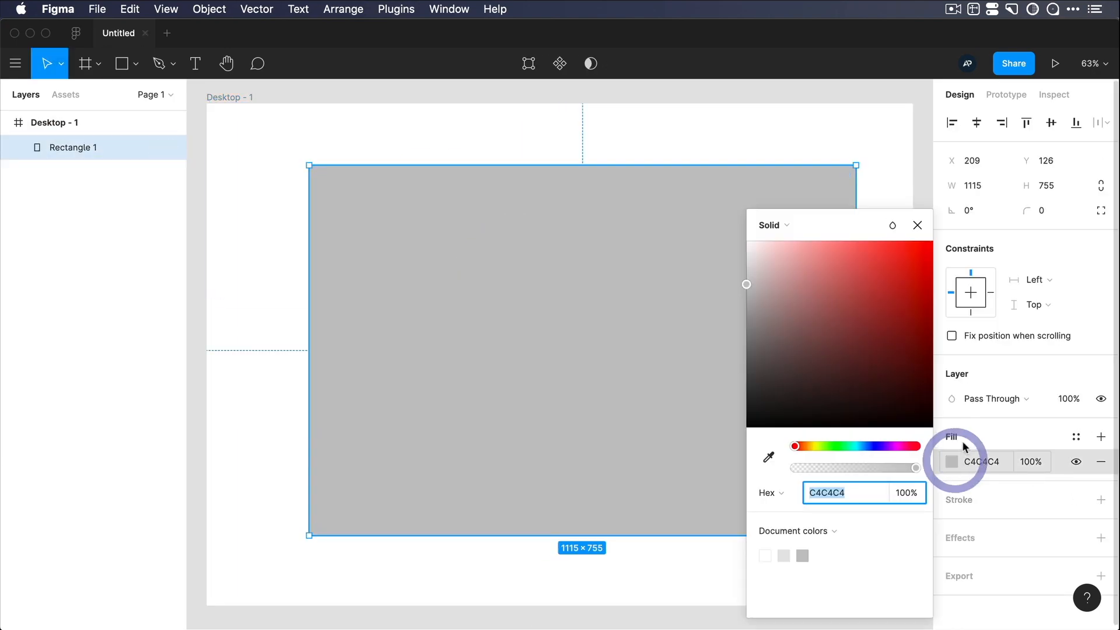
click(771, 225)
click(791, 315)
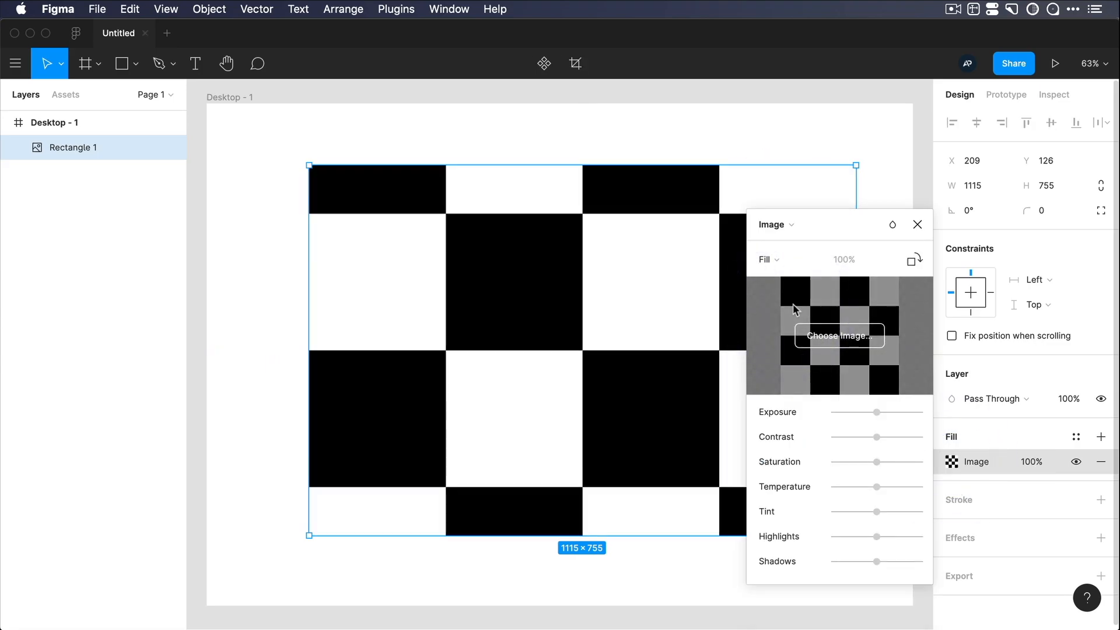
click(840, 336)
click(508, 140)
key(Return)
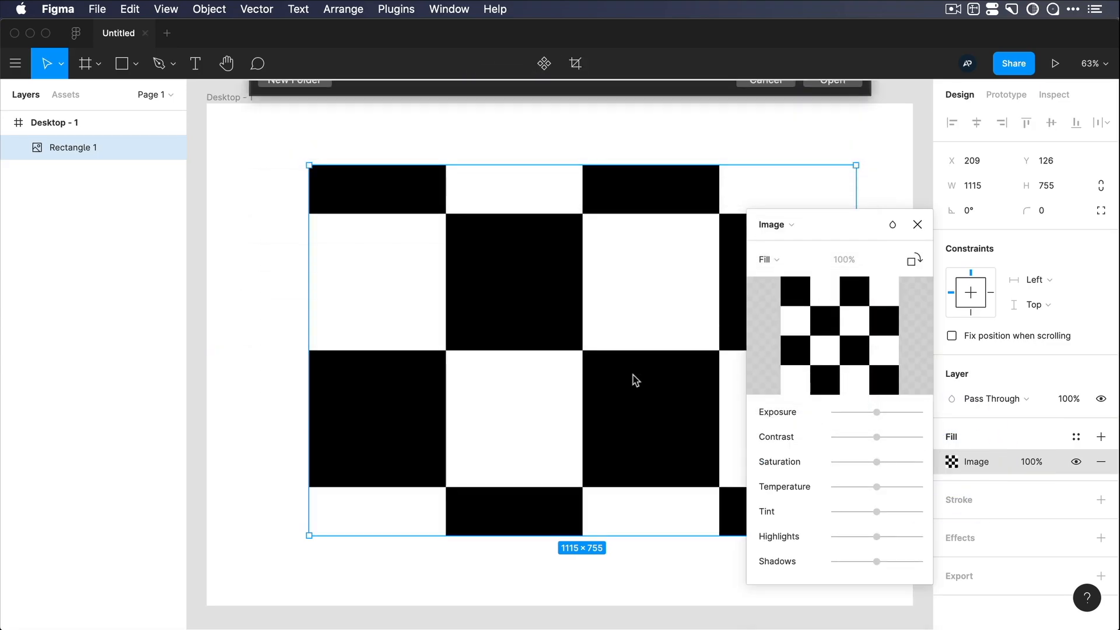
- Set the image fill to Tile, try the tile scale at 100%, and settle on a scale of 50%
click(775, 259)
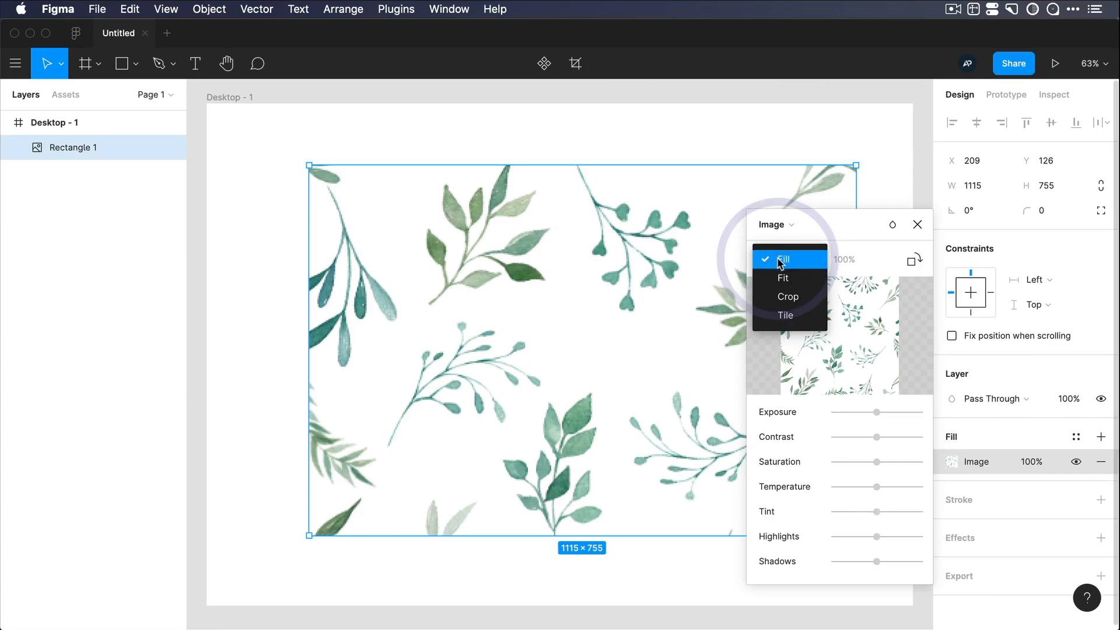
click(804, 315)
click(847, 262)
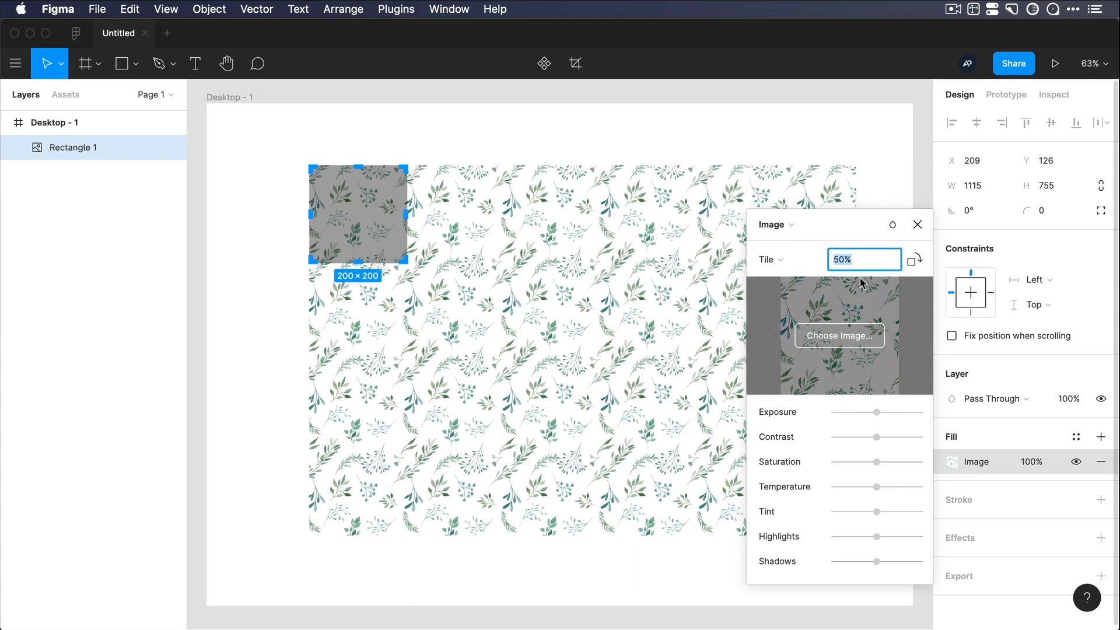
key(Tab)
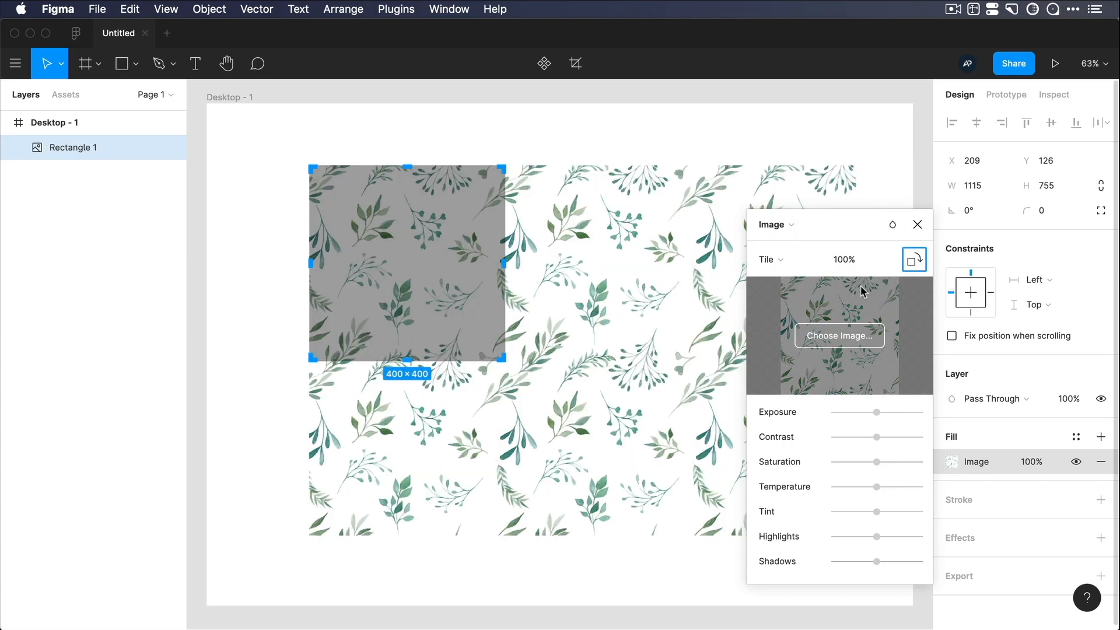
click(853, 262)
text(50)
key(Return)
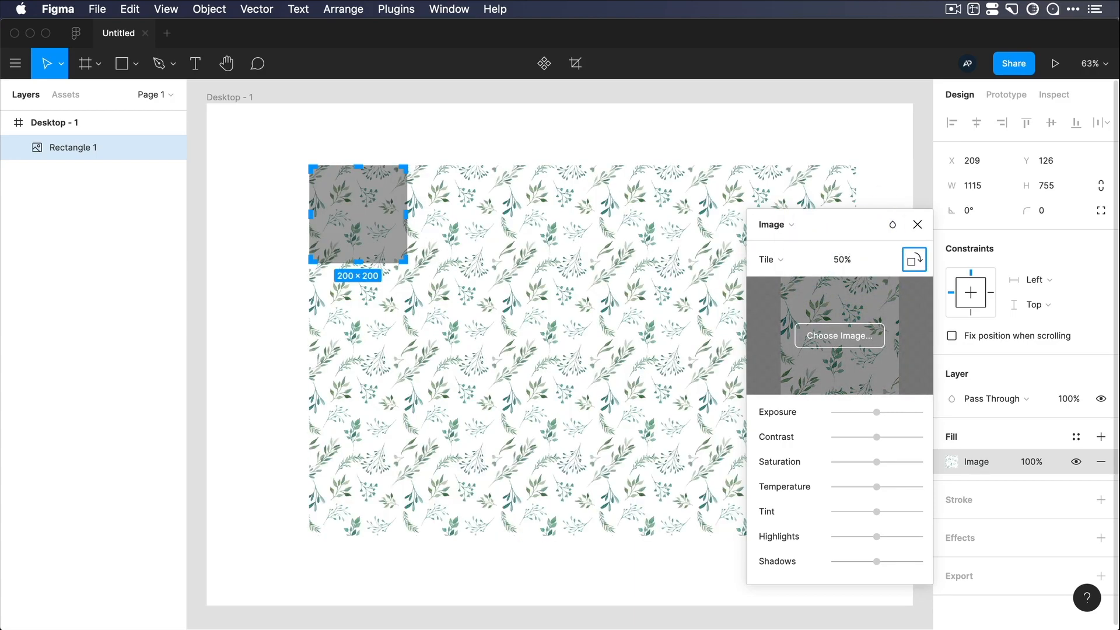
click(918, 224)
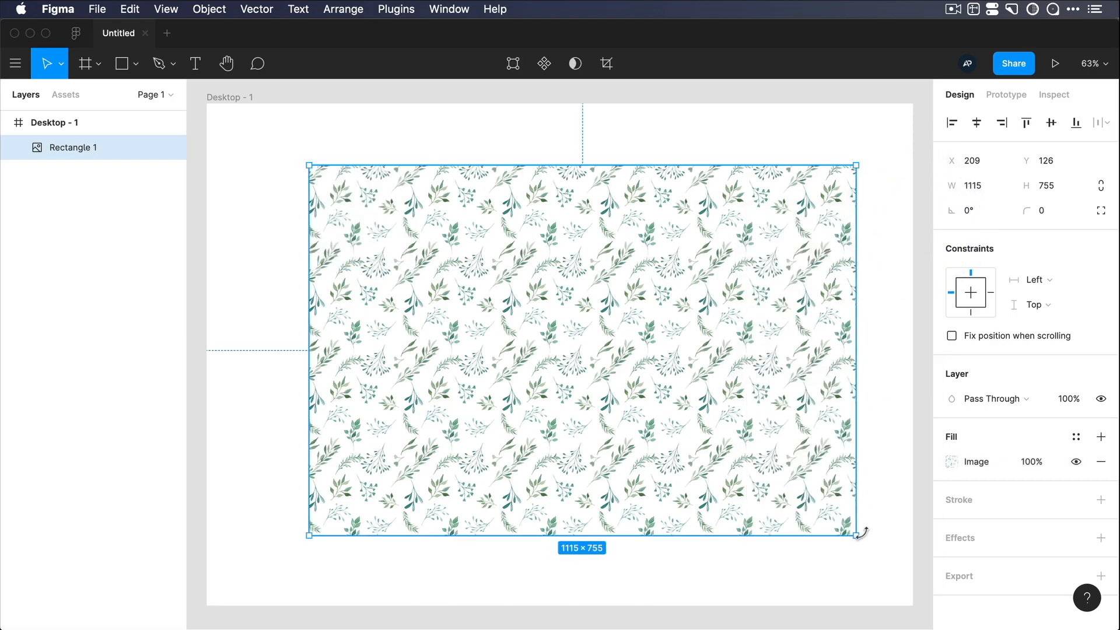
- Shrink the patterned rectangle to about 865 × 665 and place it in the frame's upper-left corner at X 0, Y 0
drag(857, 534, 700, 488)
click(762, 300)
drag(518, 320, 460, 263)
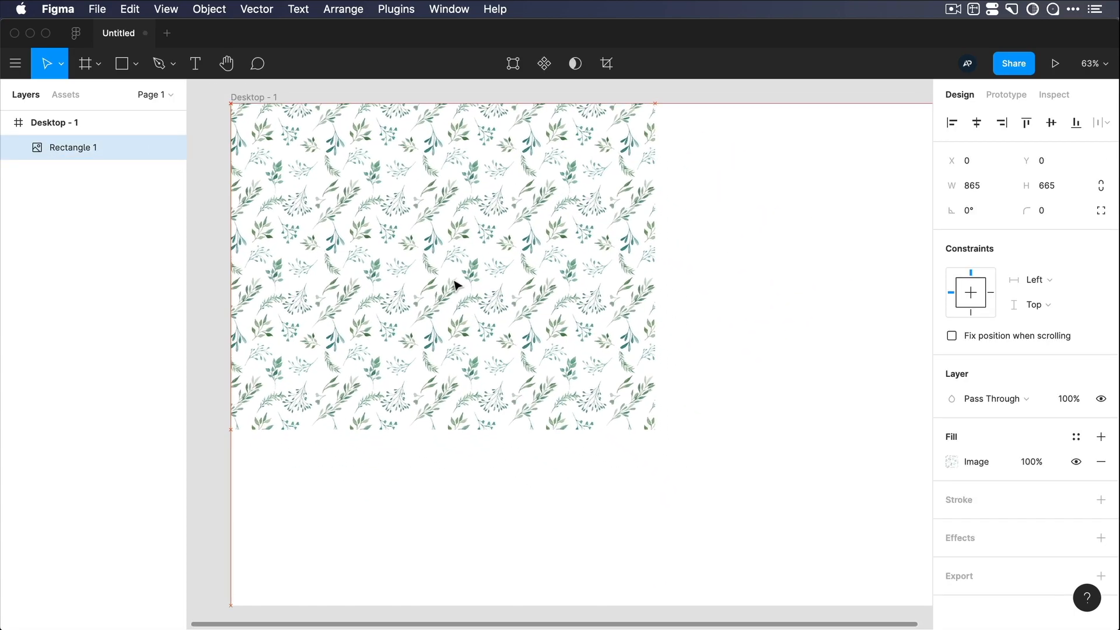
- Stretch the patterned rectangle to the frame's full 1440 width and shorten it to a banner about 419 high
drag(653, 261, 805, 282)
drag(870, 244, 908, 245)
drag(541, 433, 542, 318)
click(560, 395)
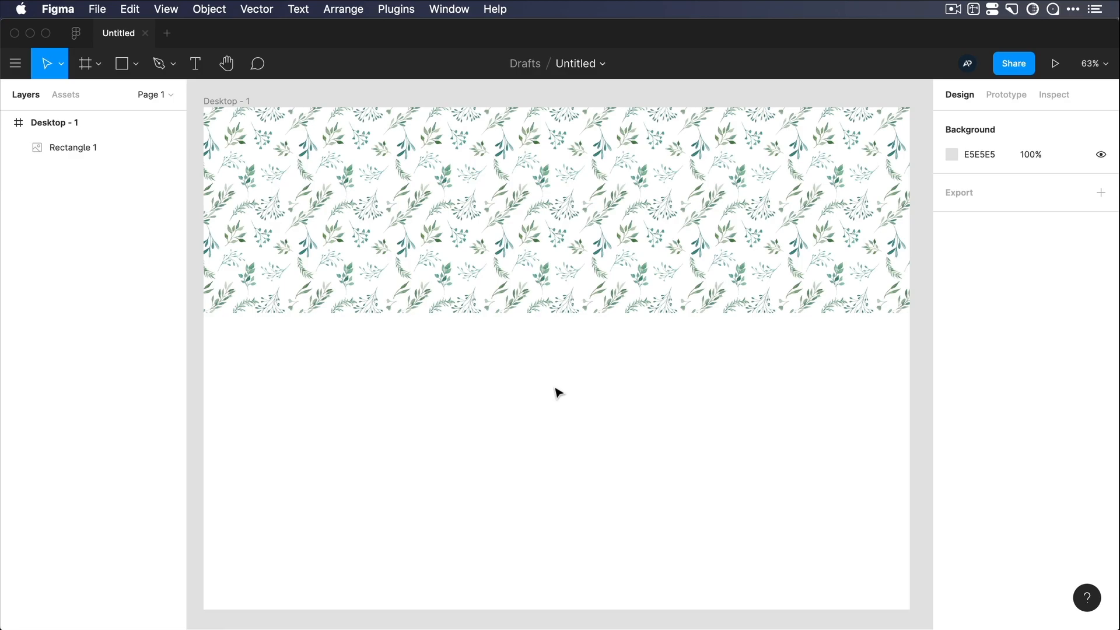
- Lower the patterned banner's layer opacity to 50% and deselect it
click(581, 240)
key(5)
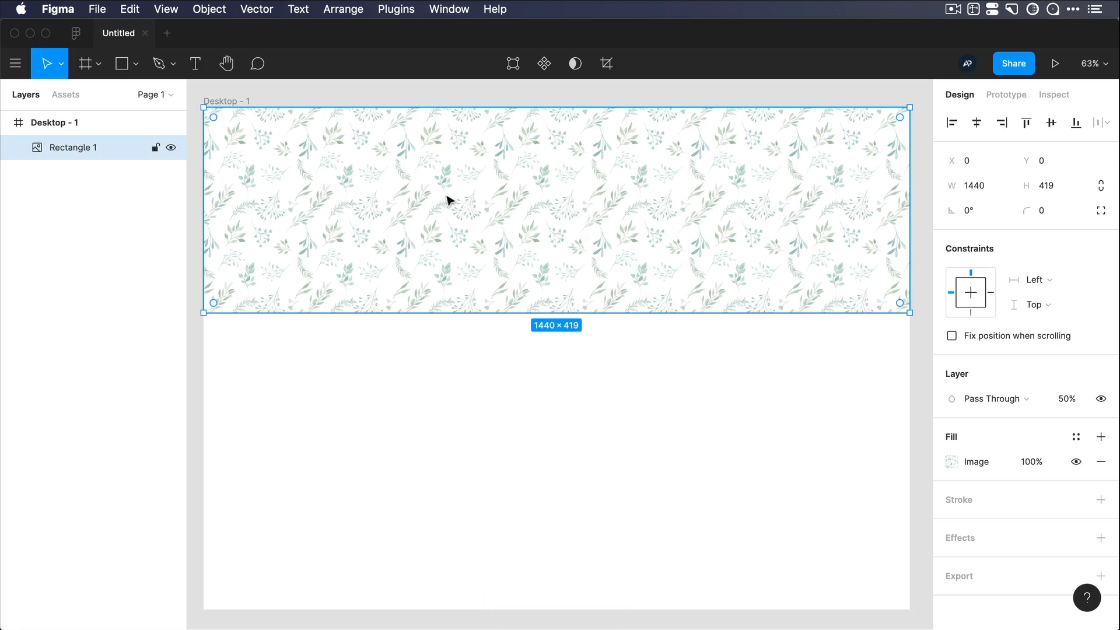
click(657, 382)
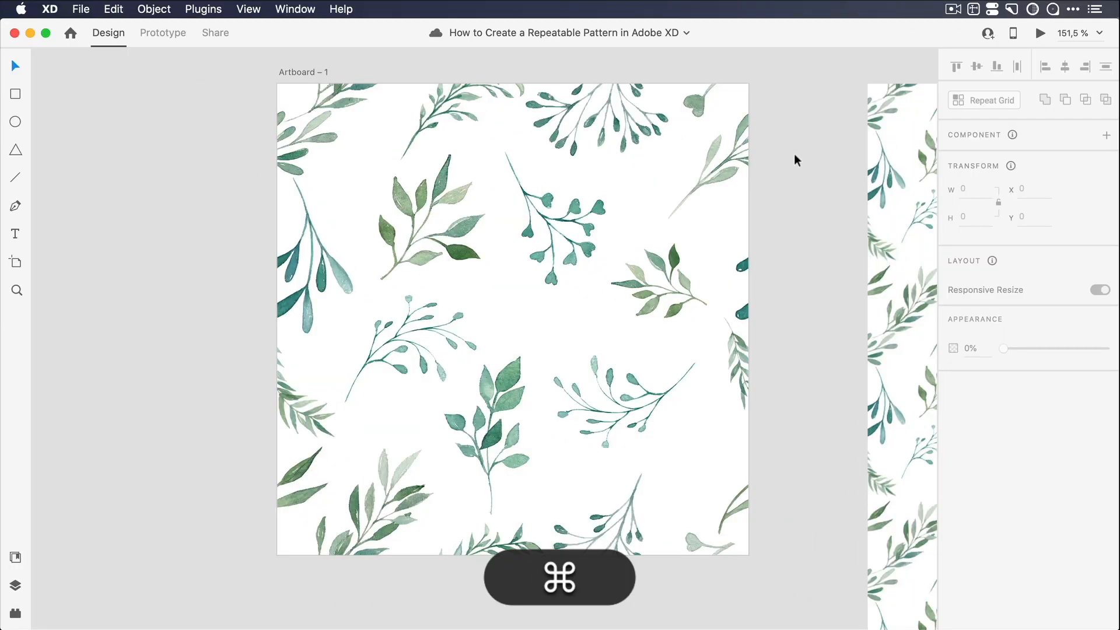
- Return to Adobe XD and view the original tile artboard and the repeated pattern together
key(super+0)
click(744, 111)
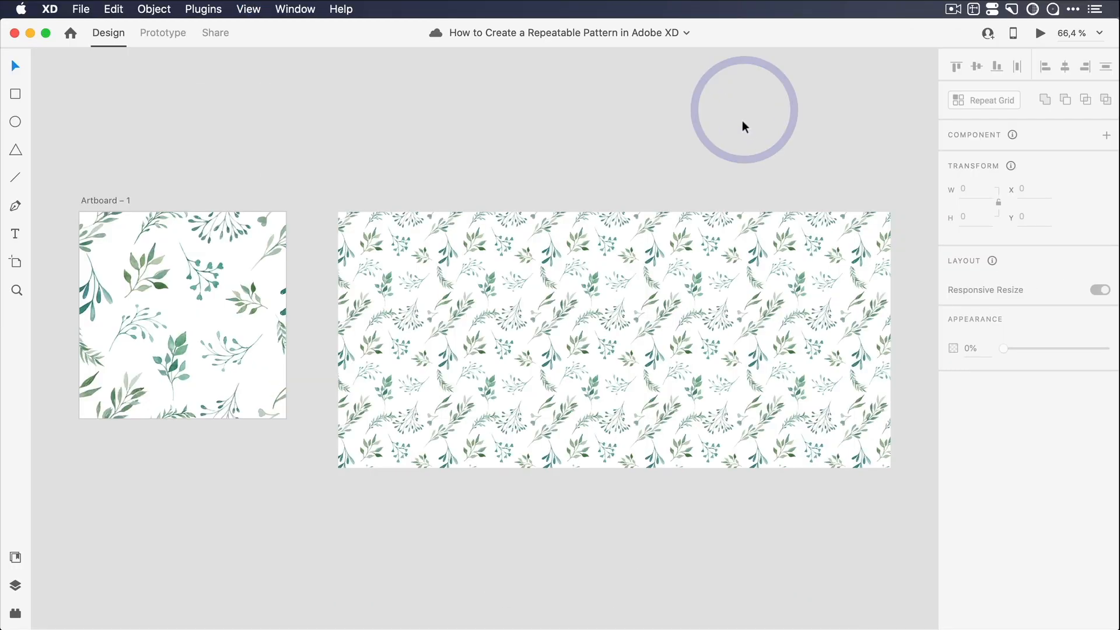